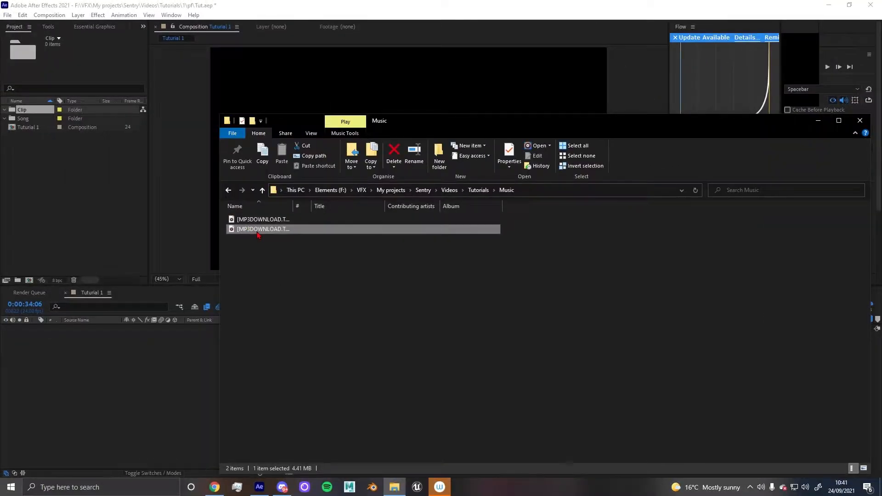
Import the downloaded MP3 song from the Music folder into the project
{"action": "left_click_drag", "start_coordinate": [94, 219], "coordinate": [133, 229]}
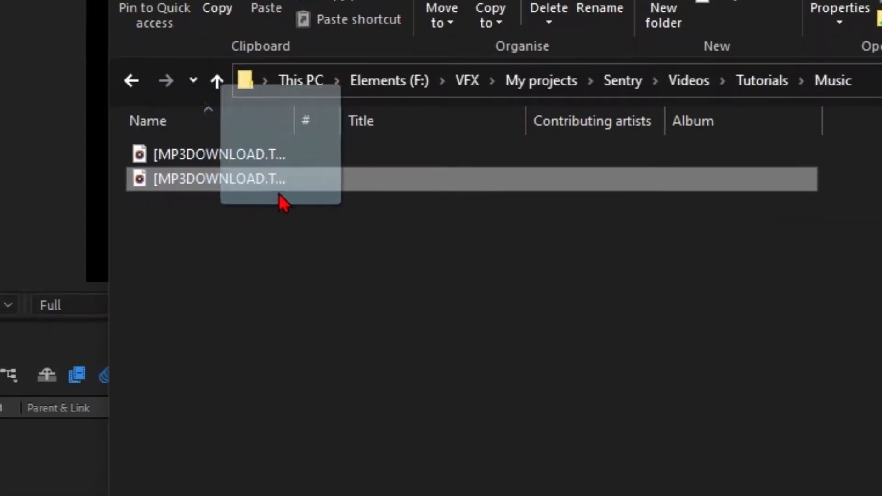
{"action": "left_click_drag", "start_coordinate": [281, 202], "coordinate": [69, 202]}
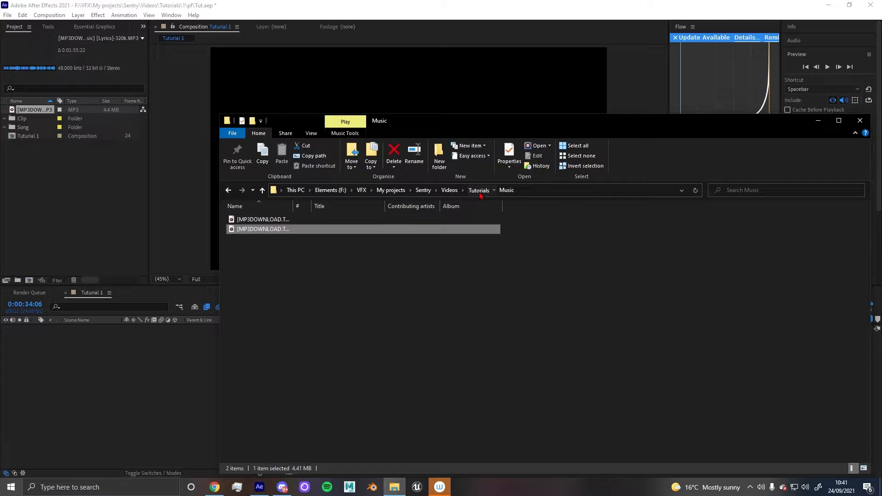
Import the Fortnite gameplay clip from the tutorial folder into the project
{"action": "left_click", "coordinate": [479, 191]}
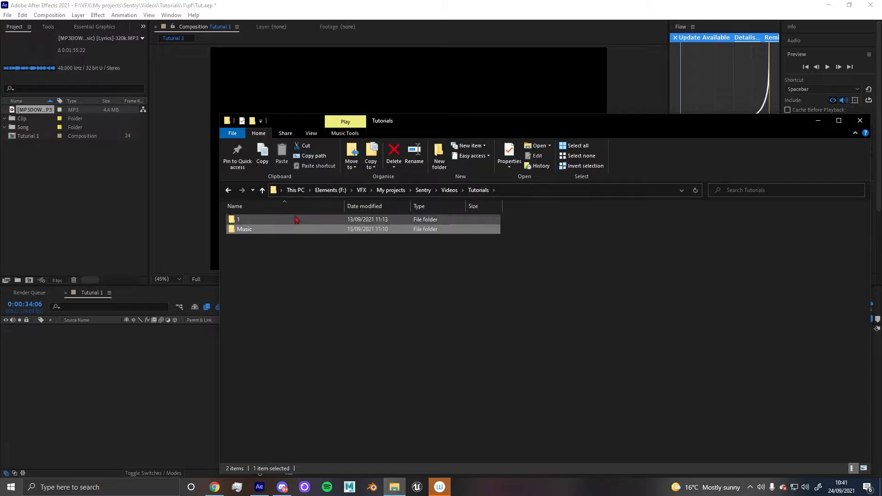
{"action": "double_click", "coordinate": [257, 220]}
{"action": "double_click", "coordinate": [256, 221]}
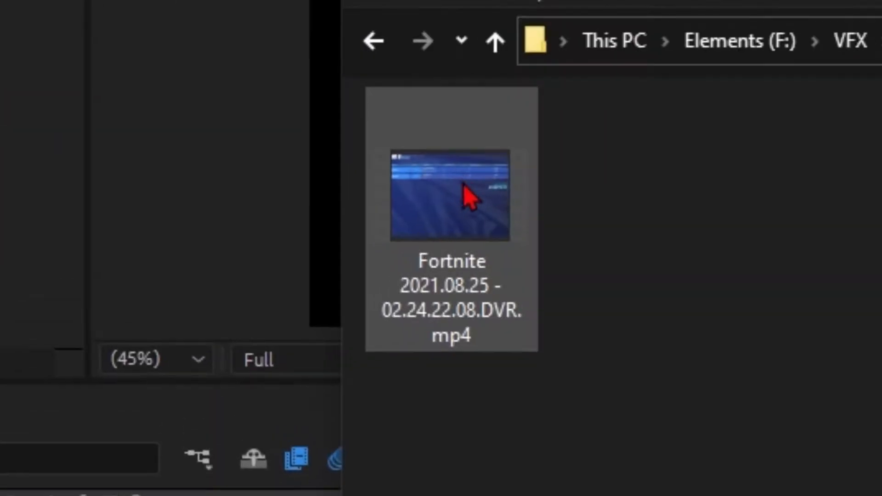
{"action": "left_click_drag", "start_coordinate": [265, 239], "coordinate": [51, 180]}
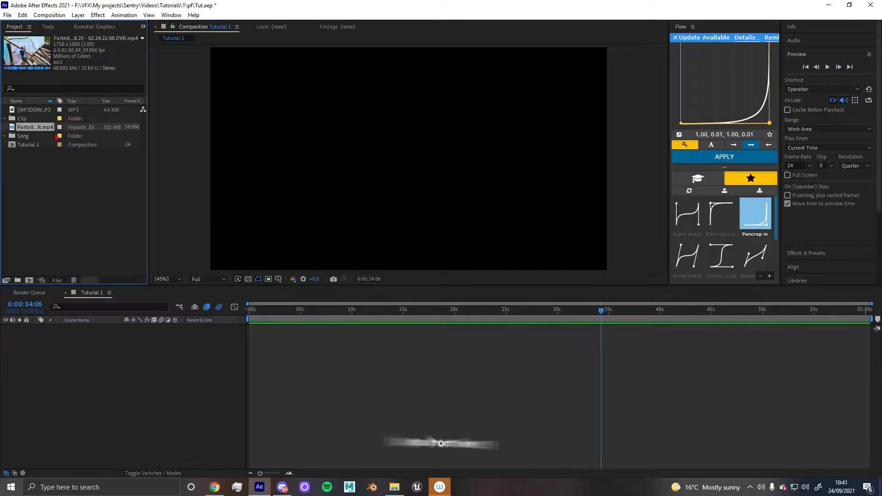
Organize the project by moving the song into the Song folder and the clip into the Clip folder
{"action": "left_click_drag", "start_coordinate": [35, 110], "coordinate": [25, 134]}
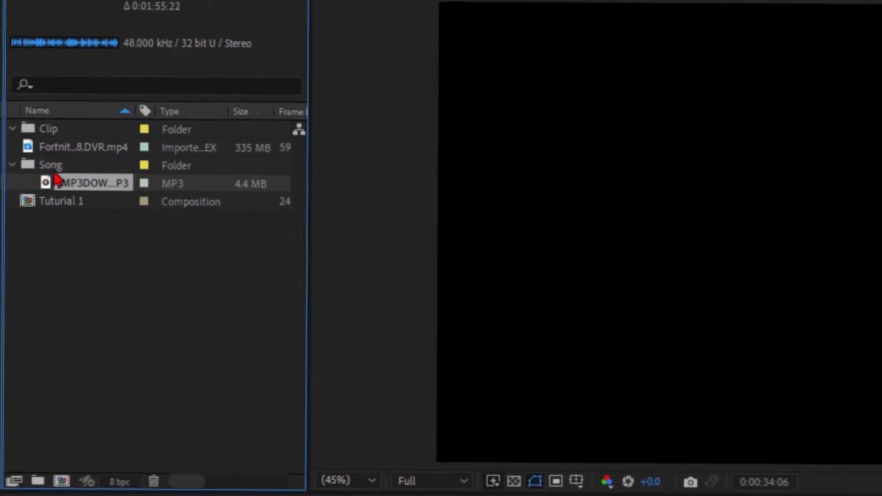
{"action": "left_click", "coordinate": [83, 147]}
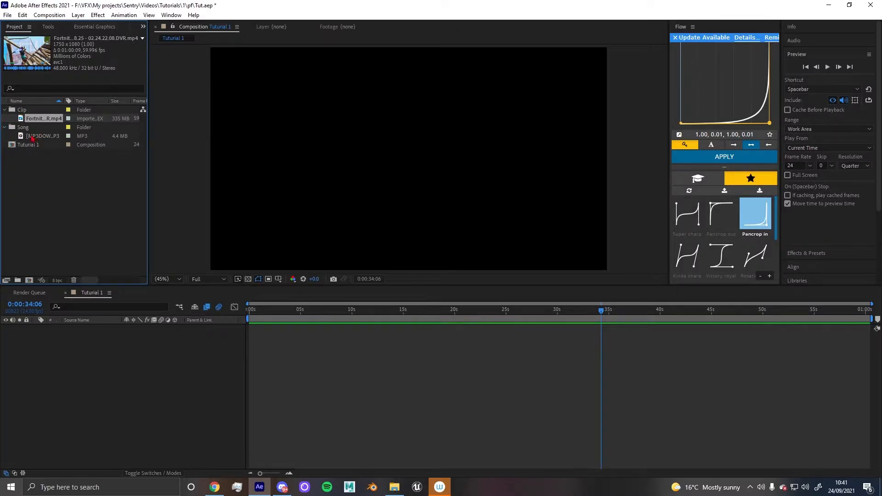
Add the song to the Tutorial 1 composition as a layer
{"action": "left_click_drag", "start_coordinate": [37, 137], "coordinate": [253, 330]}
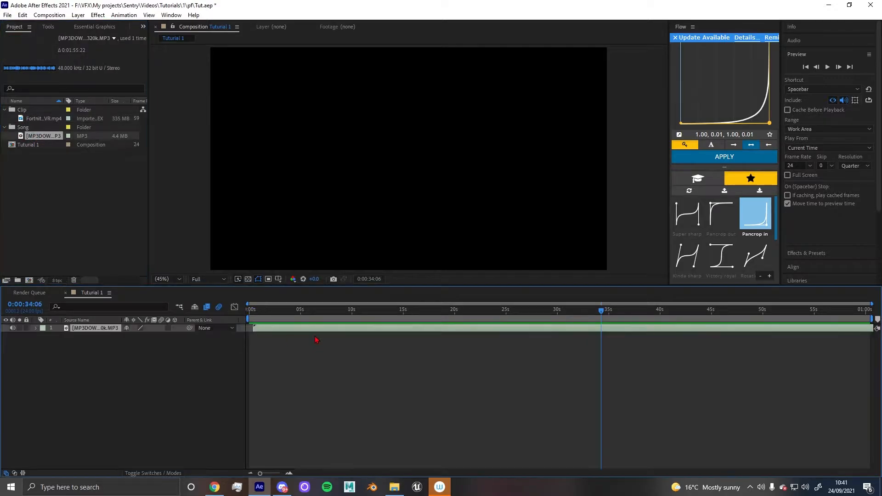
Preview the song from the start and reveal the audio layer's waveform
{"action": "left_click", "coordinate": [335, 316]}
{"action": "key", "text": "space"}
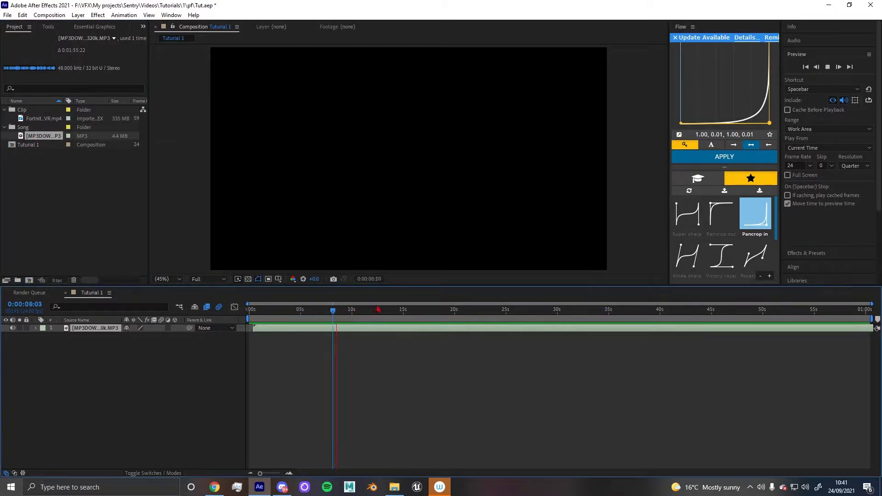
{"action": "key", "text": "l"}
{"action": "key", "text": "l"}
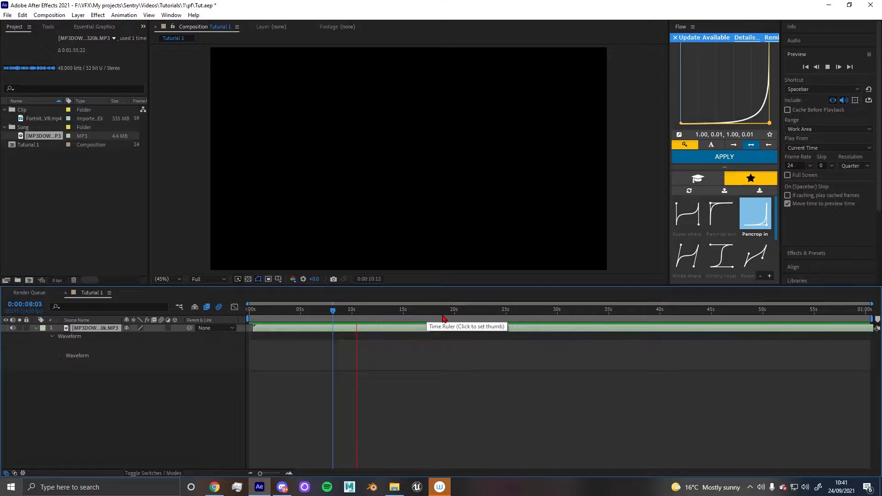
{"action": "key", "text": "space"}
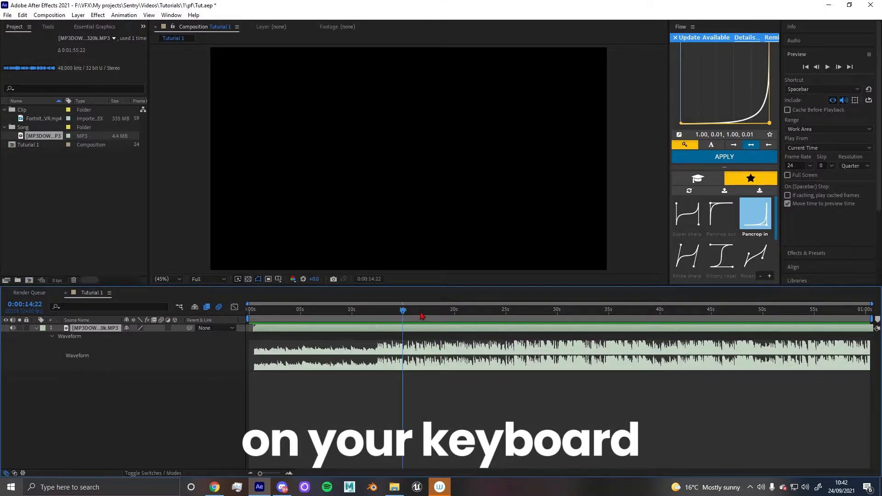
Scrub through the song and add a marker on the beat at about 16 seconds
{"action": "left_click_drag", "start_coordinate": [403, 311], "coordinate": [510, 331]}
{"action": "mouse_move", "coordinate": [423, 287]}
{"action": "left_mouse_down"}
{"action": "mouse_move", "coordinate": [420, 294]}
{"action": "mouse_move", "coordinate": [438, 284]}
{"action": "left_mouse_up"}
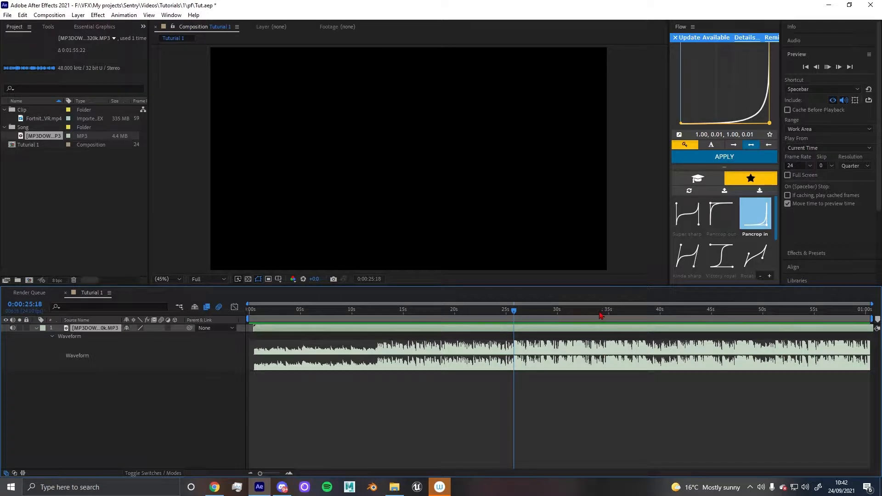
{"action": "key", "text": "space"}
{"action": "key", "text": "space"}
{"action": "key", "text": "KP_Multiply"}
{"action": "mouse_move", "coordinate": [532, 329]}
{"action": "left_mouse_down"}
{"action": "mouse_move", "coordinate": [424, 329]}
{"action": "mouse_move", "coordinate": [434, 330]}
{"action": "mouse_move", "coordinate": [418, 315]}
{"action": "left_mouse_up"}
{"action": "left_click", "coordinate": [417, 314]}
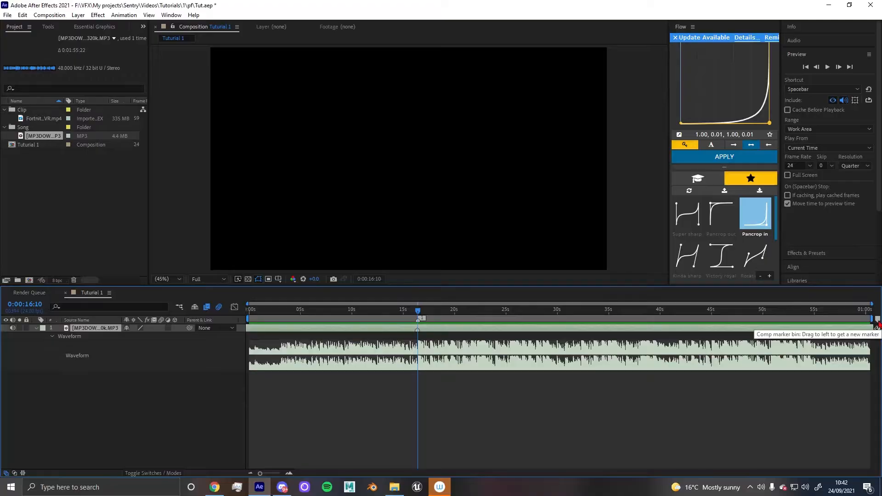
Add the Fortnite clip as a layer starting around 2 seconds and show its Scale property
{"action": "left_click_drag", "start_coordinate": [418, 311], "coordinate": [274, 323]}
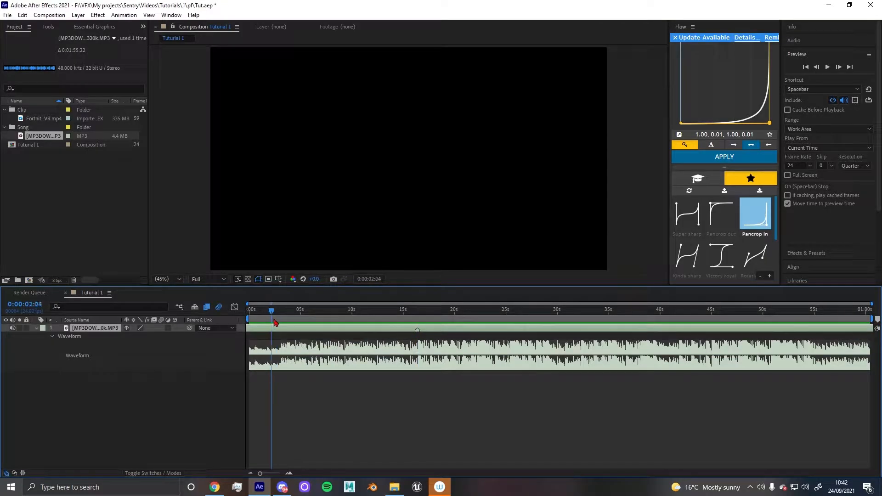
{"action": "mouse_move", "coordinate": [43, 118]}
{"action": "left_mouse_down"}
{"action": "mouse_move", "coordinate": [307, 357]}
{"action": "mouse_move", "coordinate": [270, 381]}
{"action": "mouse_move", "coordinate": [312, 382]}
{"action": "mouse_move", "coordinate": [276, 381]}
{"action": "mouse_move", "coordinate": [286, 379]}
{"action": "left_mouse_up"}
{"action": "key", "text": "s"}
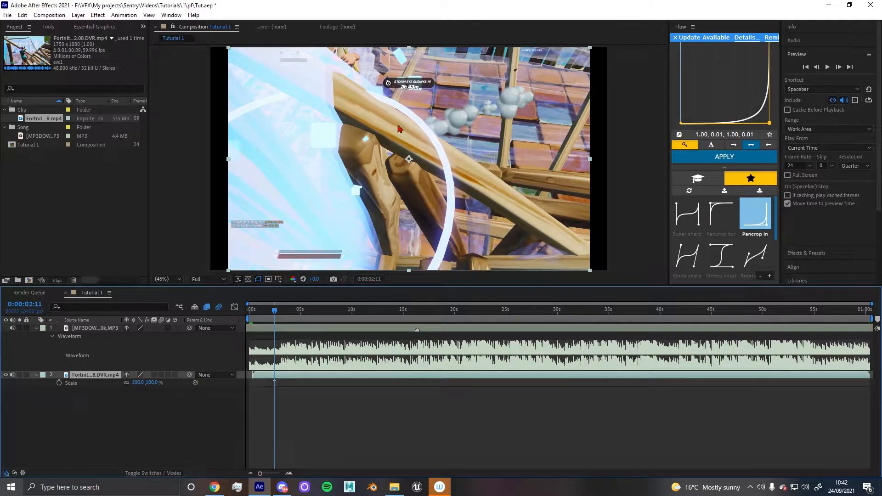
Set the clip layer's scale to 114%
{"action": "key", "text": "comma"}
{"action": "key", "text": "comma"}
{"action": "key", "text": "period"}
{"action": "key", "text": "period"}
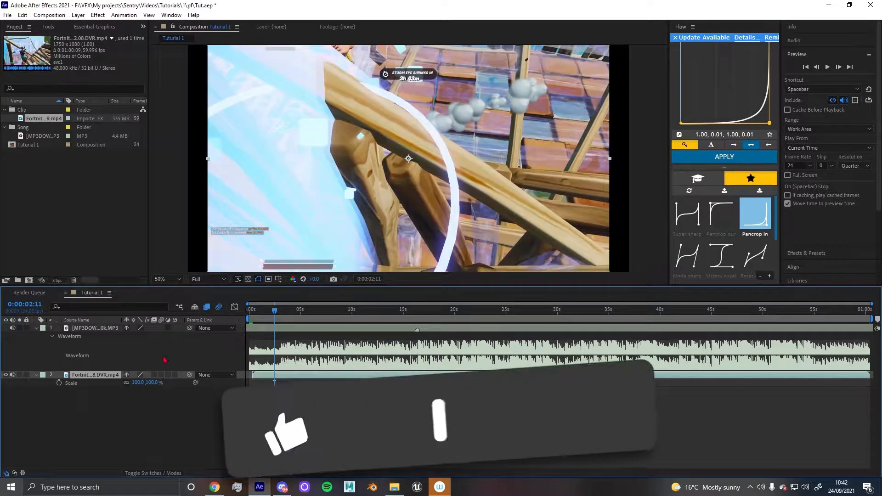
{"action": "left_click_drag", "start_coordinate": [150, 382], "coordinate": [161, 383]}
{"action": "left_click", "coordinate": [159, 383]}
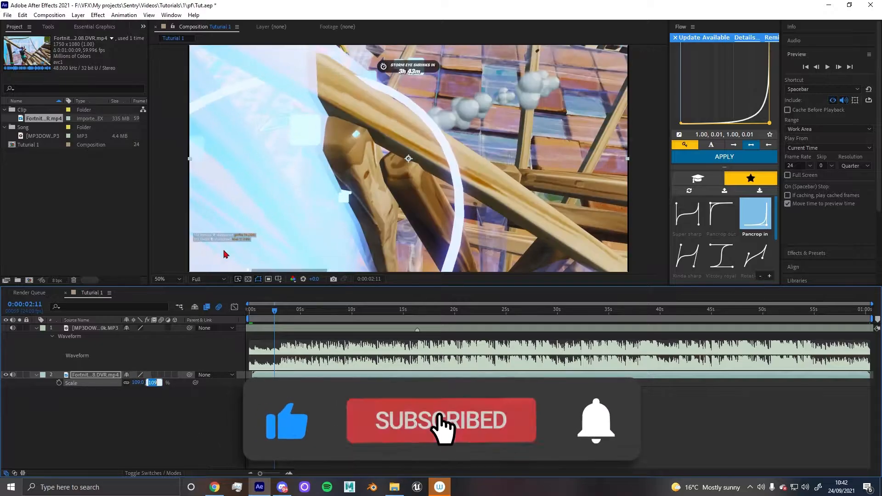
{"action": "scroll", "coordinate": [225, 254], "scroll_direction": "down", "scroll_amount": 2}
{"action": "type", "text": "114"}
{"action": "key", "text": "Return"}
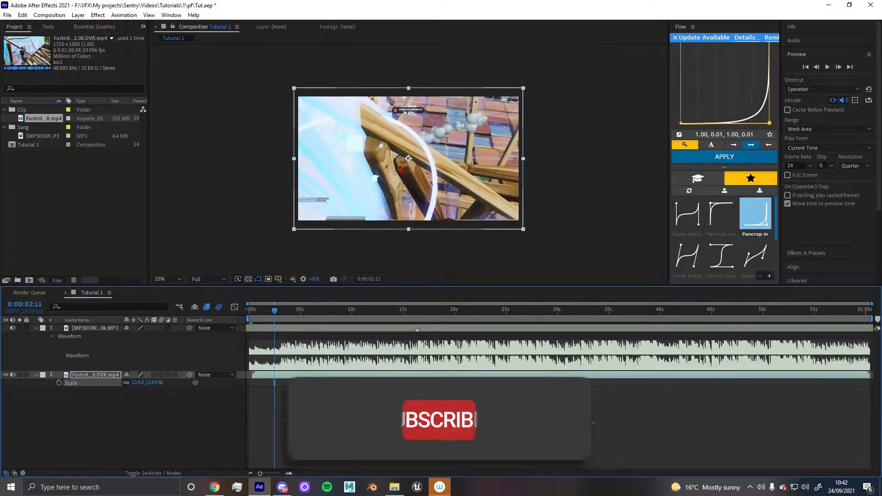
Move the playhead to the marker at about 16:09 and enable Time Remapping on the clip
{"action": "left_click_drag", "start_coordinate": [274, 309], "coordinate": [419, 313]}
{"action": "scroll", "coordinate": [422, 360], "scroll_direction": "up", "scroll_amount": 2}
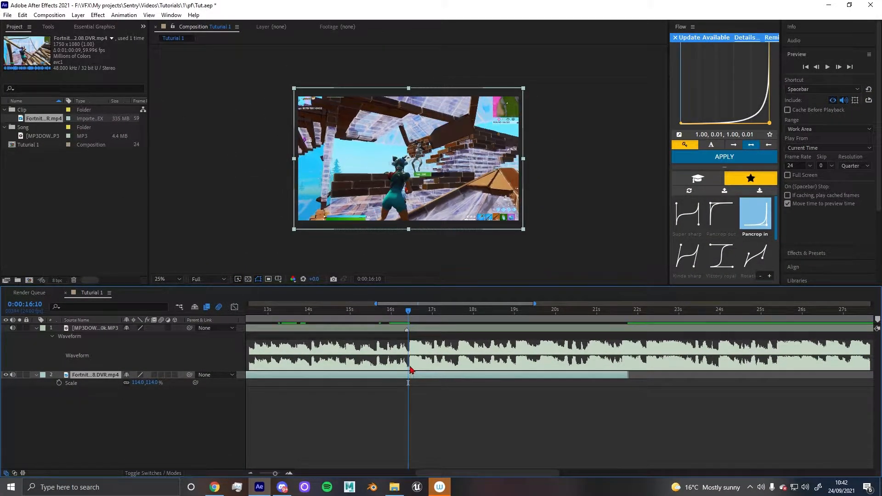
{"action": "scroll", "coordinate": [412, 370], "scroll_direction": "up", "scroll_amount": 4}
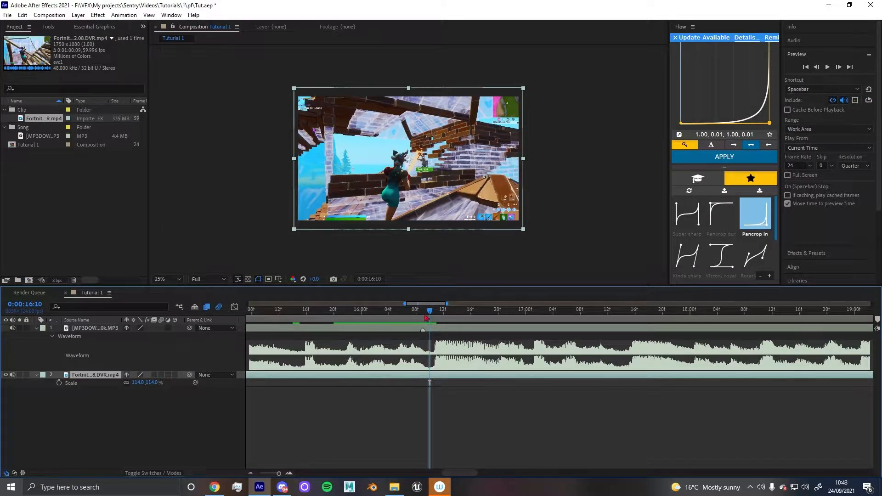
{"action": "left_click", "coordinate": [423, 318]}
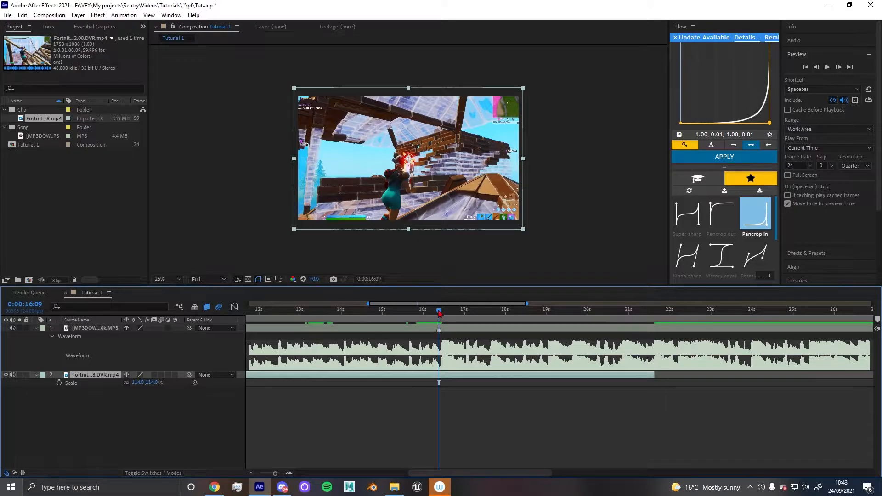
{"action": "mouse_move", "coordinate": [439, 314]}
{"action": "left_mouse_down"}
{"action": "mouse_move", "coordinate": [410, 314]}
{"action": "mouse_move", "coordinate": [507, 315]}
{"action": "mouse_move", "coordinate": [439, 324]}
{"action": "left_mouse_up"}
{"action": "key", "text": "ctrl+alt+t"}
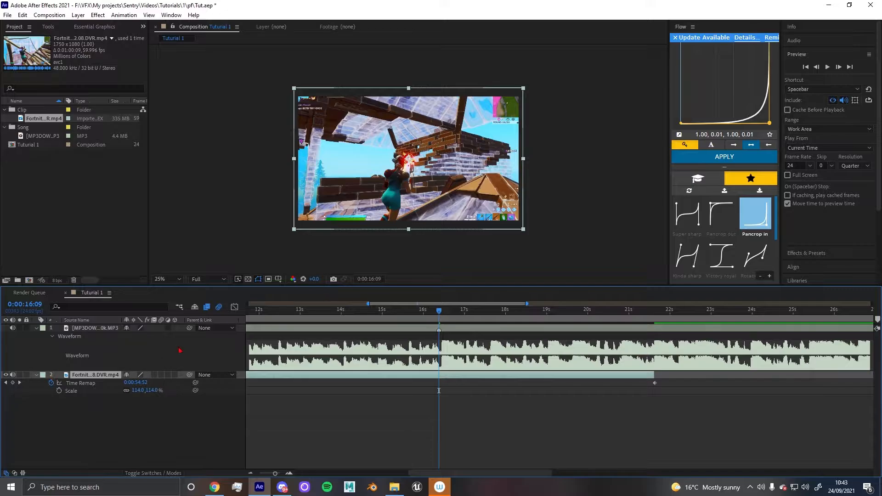
Add a Time Remap keyframe at the current time of about 16:09
{"action": "left_click", "coordinate": [12, 382]}
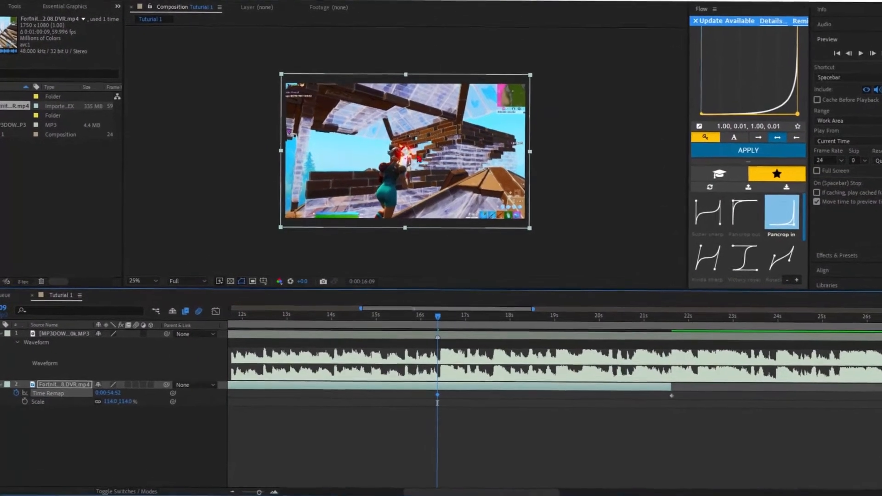
{"action": "scroll", "coordinate": [404, 159], "scroll_direction": "up", "scroll_amount": 4}
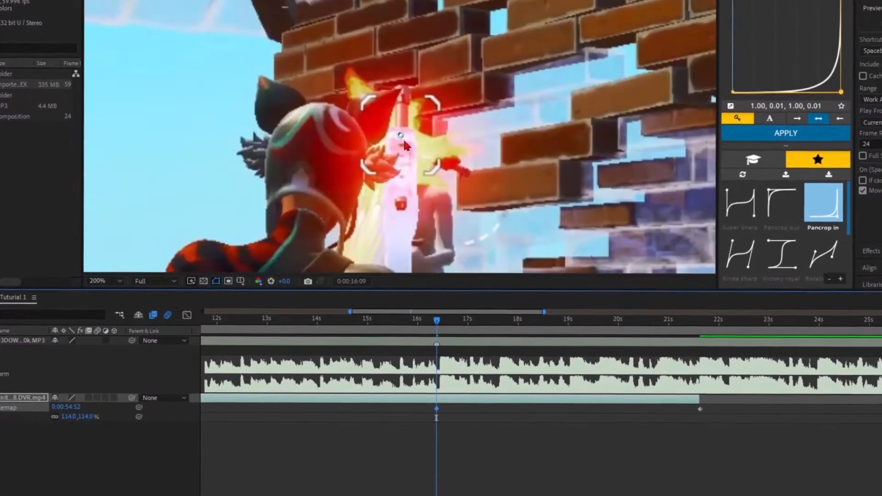
{"action": "scroll", "coordinate": [428, 158], "scroll_direction": "down", "scroll_amount": 1}
{"action": "scroll", "coordinate": [431, 158], "scroll_direction": "down", "scroll_amount": 2}
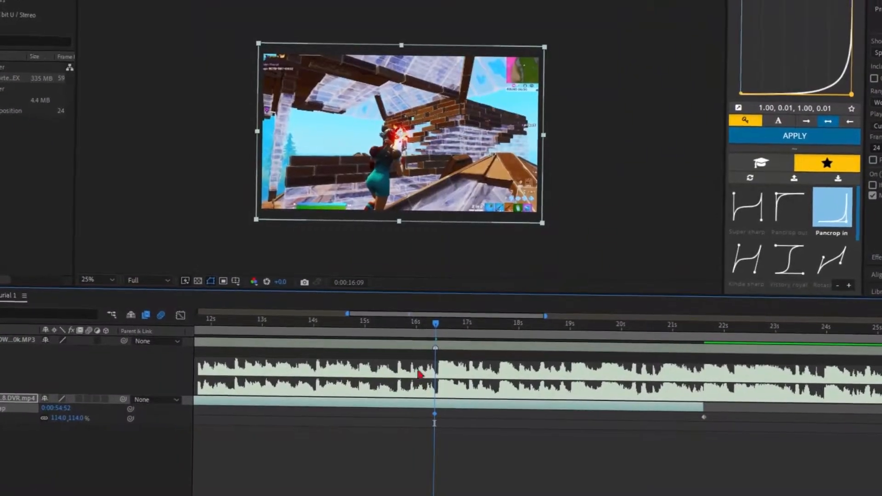
Add another Time Remap keyframe a few frames earlier, at about 16:03
{"action": "mouse_move", "coordinate": [431, 324]}
{"action": "left_mouse_down"}
{"action": "mouse_move", "coordinate": [416, 330]}
{"action": "mouse_move", "coordinate": [428, 330]}
{"action": "left_mouse_up"}
{"action": "scroll", "coordinate": [349, 105], "scroll_direction": "up", "scroll_amount": 1}
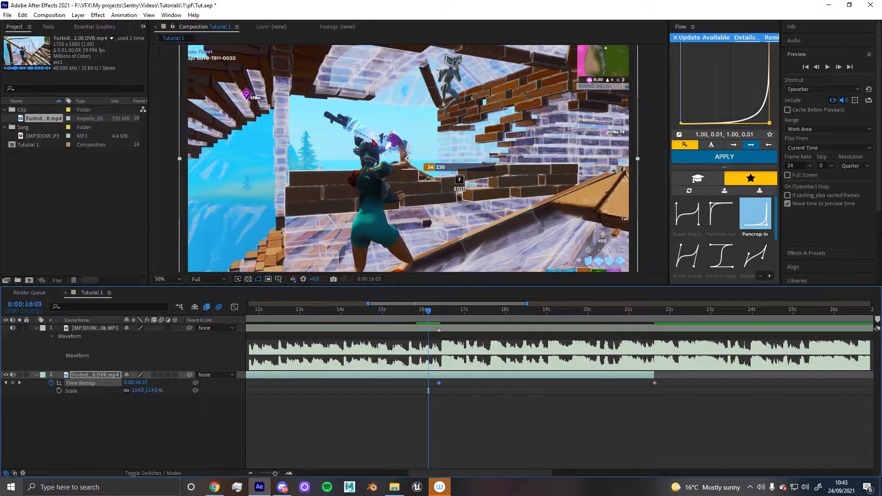
{"action": "scroll", "coordinate": [374, 143], "scroll_direction": "down", "scroll_amount": 1}
{"action": "left_click", "coordinate": [13, 383]}
Trim the clip's out point at about 17:19
{"action": "left_click", "coordinate": [435, 312]}
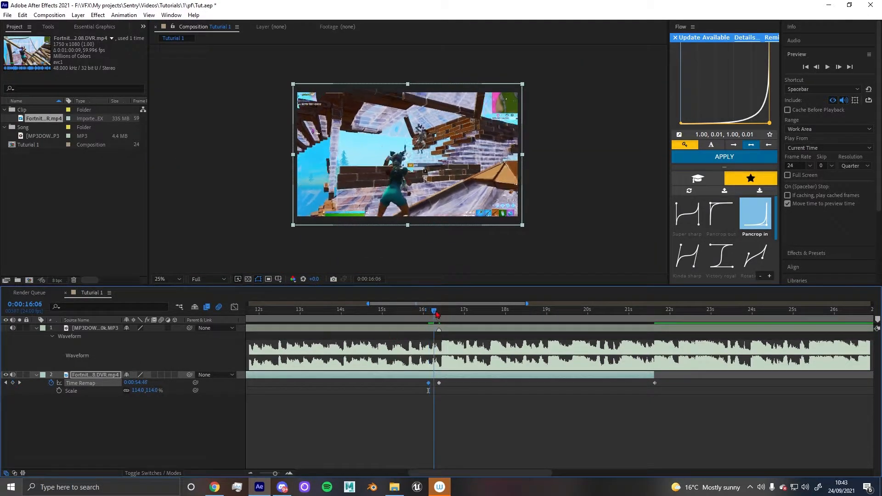
{"action": "left_click_drag", "start_coordinate": [442, 315], "coordinate": [499, 331]}
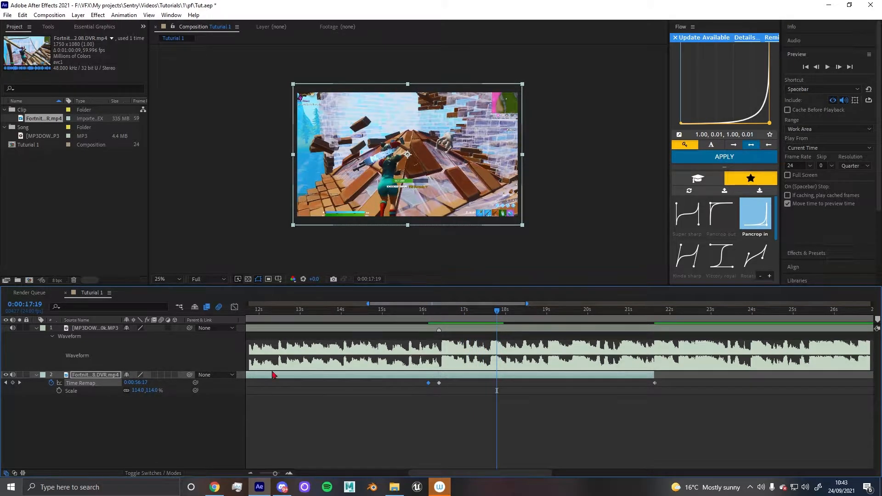
{"action": "key", "text": "alt+]"}
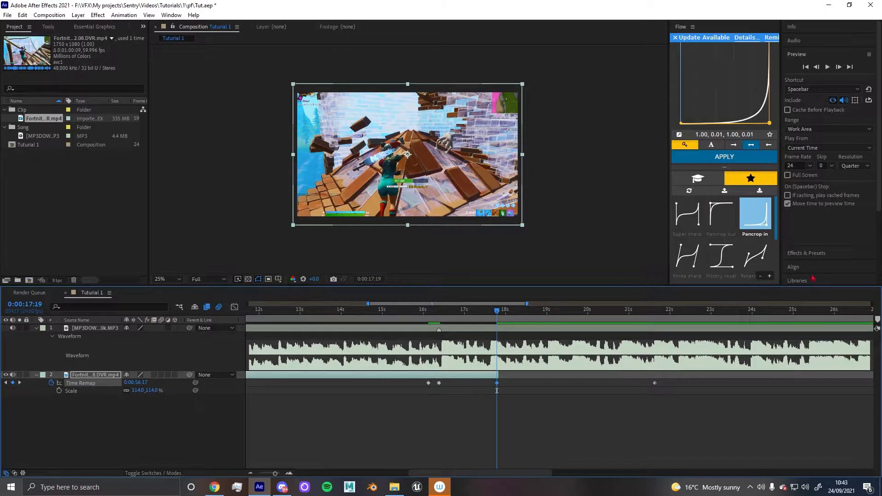
Delete the last Time Remap keyframe at the clip's original end
{"action": "left_click_drag", "start_coordinate": [678, 382], "coordinate": [644, 379]}
{"action": "key", "text": "Delete"}
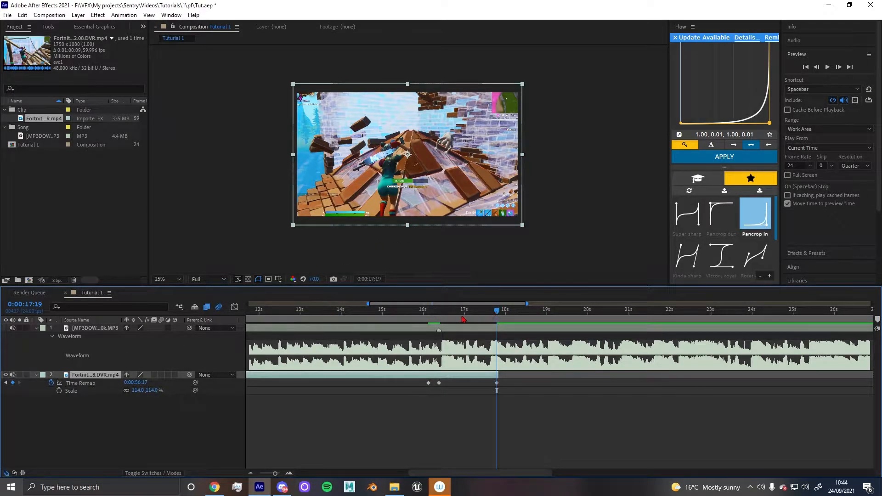
Add a Time Remap keyframe at about 15:12
{"action": "left_click_drag", "start_coordinate": [466, 314], "coordinate": [403, 311]}
{"action": "left_click", "coordinate": [12, 383]}
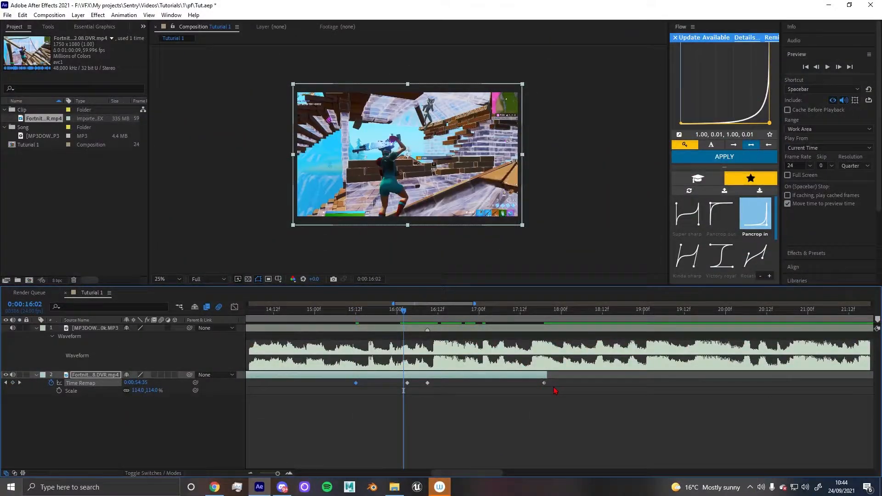
{"action": "left_click_drag", "start_coordinate": [555, 383], "coordinate": [402, 384]}
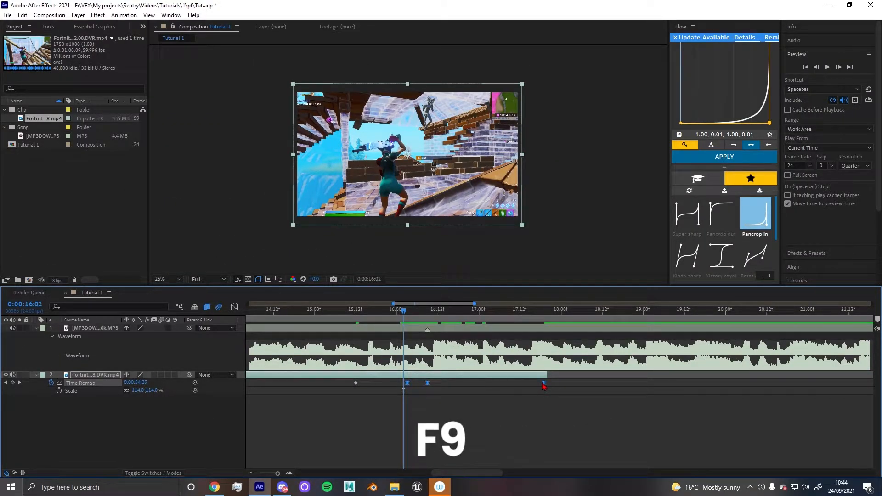
Apply Easy Ease to the selected Time Remap keyframes
{"action": "key", "text": "F9"}
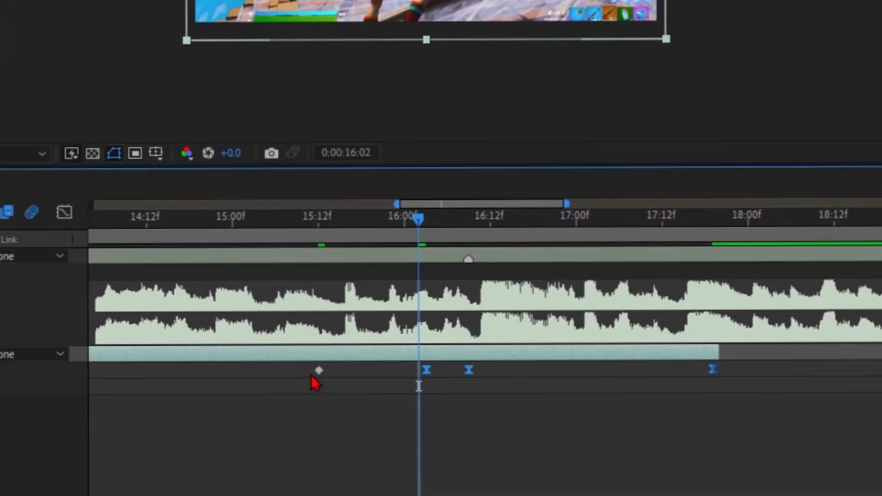
{"action": "left_click", "coordinate": [356, 383]}
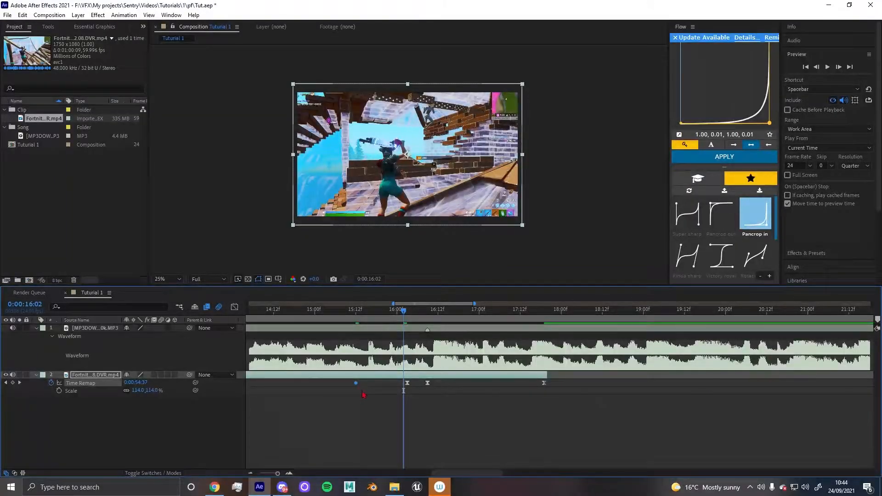
{"action": "left_click", "coordinate": [359, 402]}
{"action": "scroll", "coordinate": [358, 402], "scroll_direction": "down", "scroll_amount": 2}
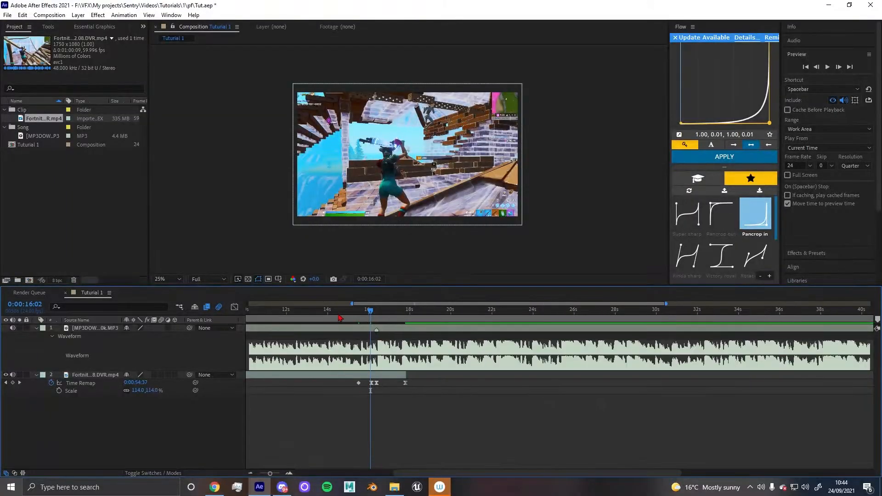
Select the Time Remap keyframes and view their curve in the Graph Editor
{"action": "left_click_drag", "start_coordinate": [339, 314], "coordinate": [358, 321]}
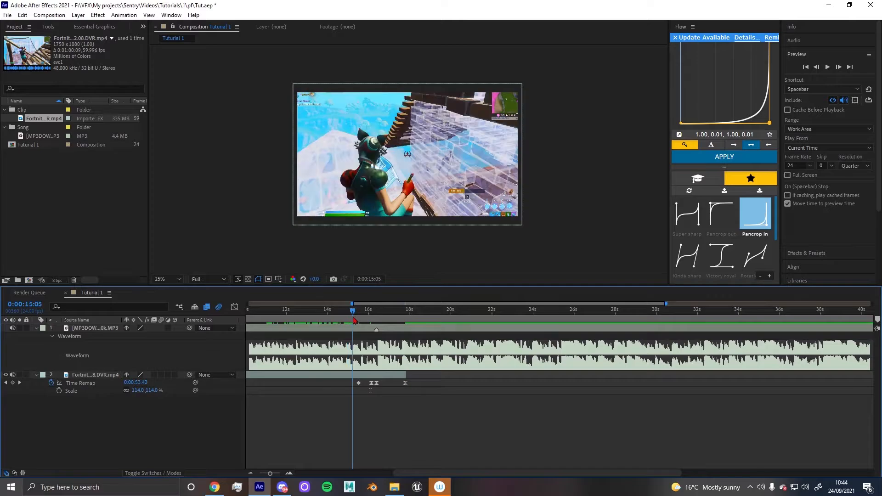
{"action": "scroll", "coordinate": [424, 387], "scroll_direction": "up", "scroll_amount": 2}
{"action": "left_click_drag", "start_coordinate": [614, 389], "coordinate": [449, 379]}
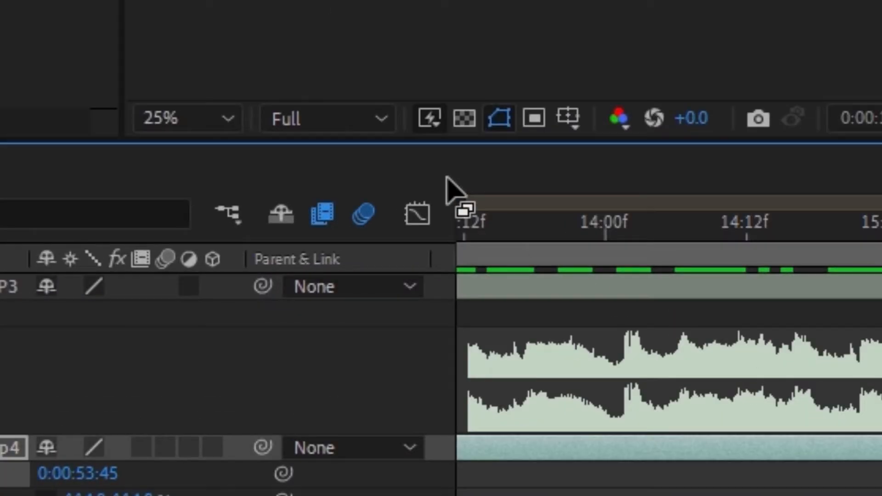
{"action": "left_click", "coordinate": [417, 213]}
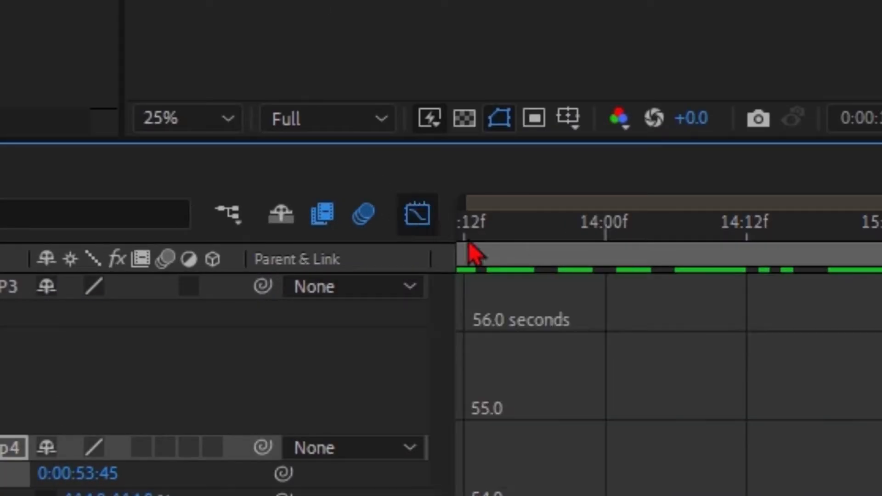
{"action": "left_click_drag", "start_coordinate": [476, 317], "coordinate": [493, 345]}
{"action": "key", "text": "shift+F3"}
{"action": "scroll", "coordinate": [494, 384], "scroll_direction": "down", "scroll_amount": 1}
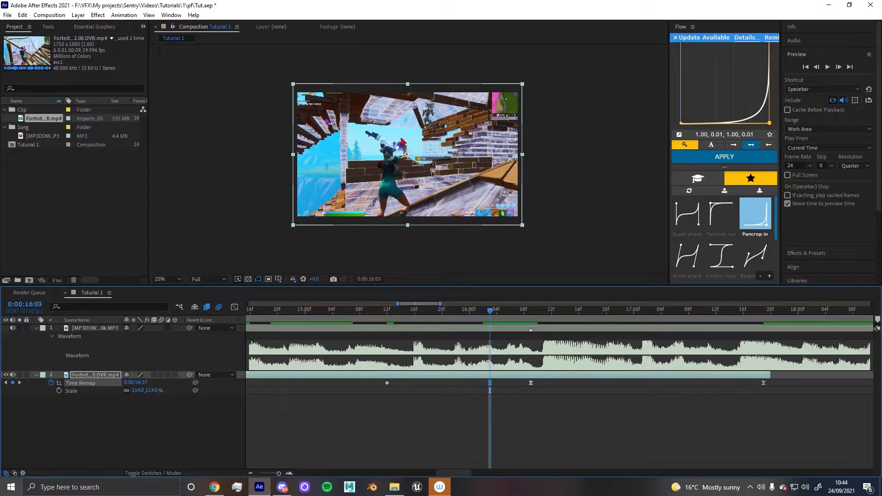
Move the Time Remap keyframe near 16:03 to about 15:23 and the final keyframe to about 17:00
{"action": "left_click_drag", "start_coordinate": [490, 384], "coordinate": [463, 385]}
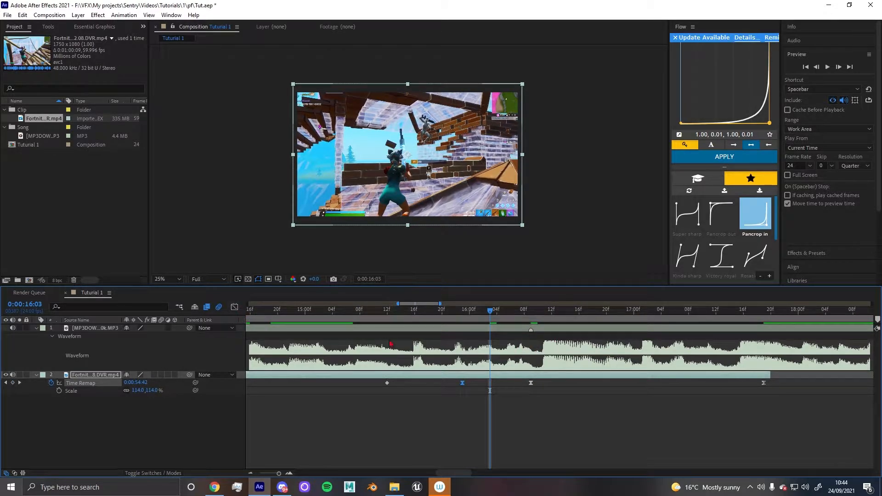
{"action": "key", "text": "k"}
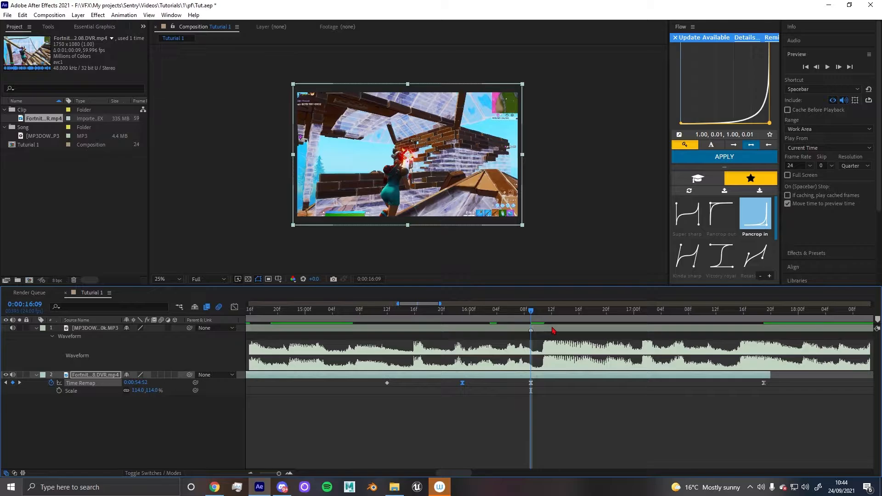
{"action": "key", "text": "space"}
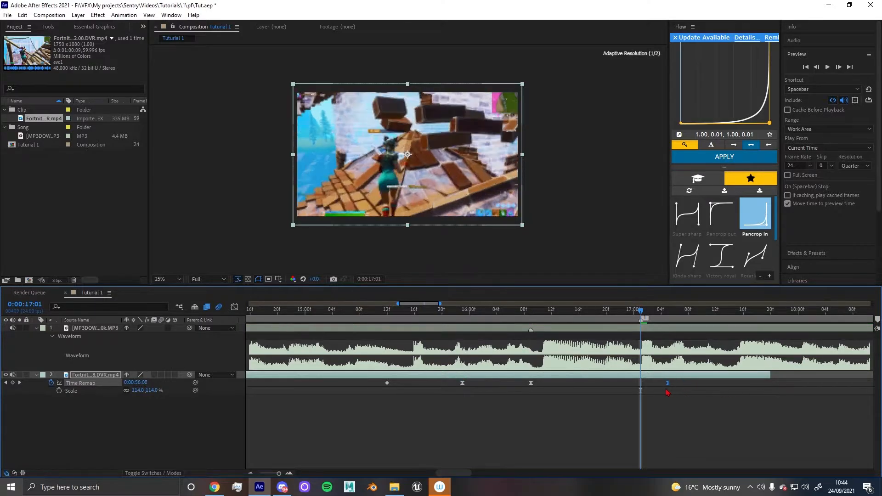
{"action": "left_click_drag", "start_coordinate": [765, 386], "coordinate": [636, 387]}
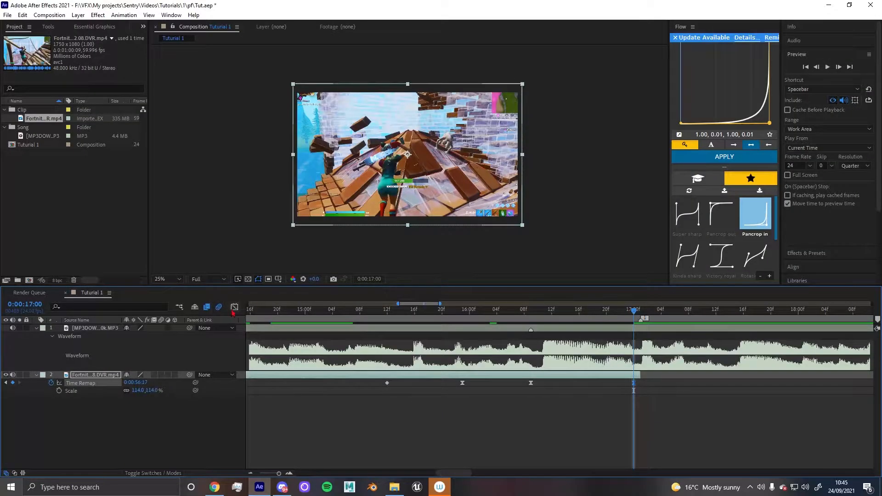
Reopen the Graph Editor to view the Time Remap speed curve
{"action": "left_click", "coordinate": [234, 308]}
{"action": "scroll", "coordinate": [556, 366], "scroll_direction": "left", "scroll_amount": 3}
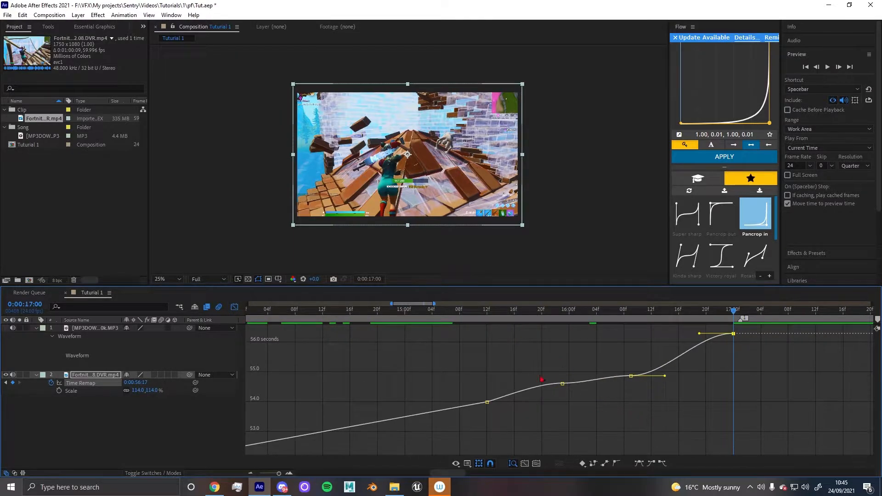
{"action": "scroll", "coordinate": [583, 403], "scroll_direction": "up", "scroll_amount": 3, "text": "alt"}
{"action": "left_click", "coordinate": [505, 312]}
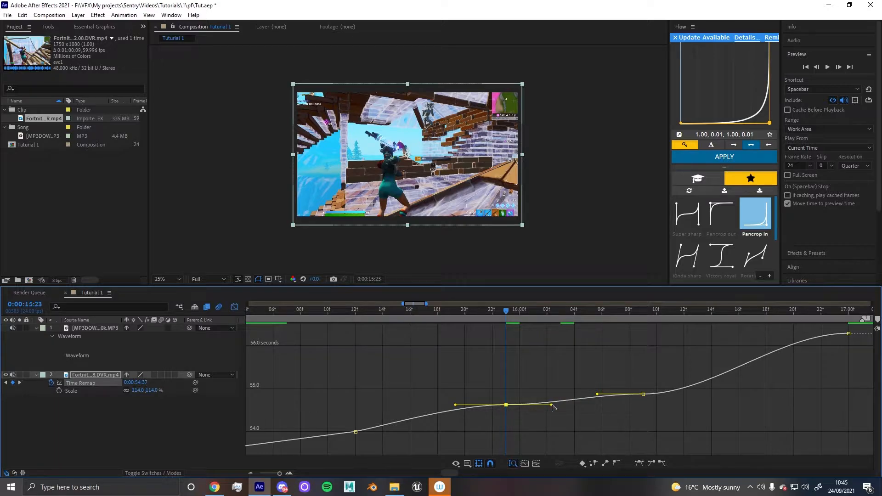
{"action": "left_click_drag", "start_coordinate": [566, 408], "coordinate": [616, 404]}
{"action": "key", "text": "ctrl+z"}
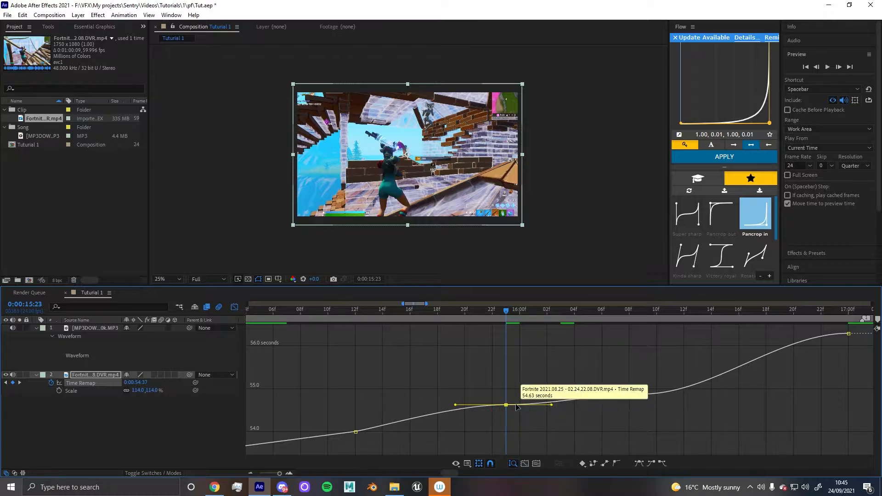
Drag the Bezier handles of the keyframe near 16:09 so the Time Remap curve ramps up steeply
{"action": "key", "text": "equal"}
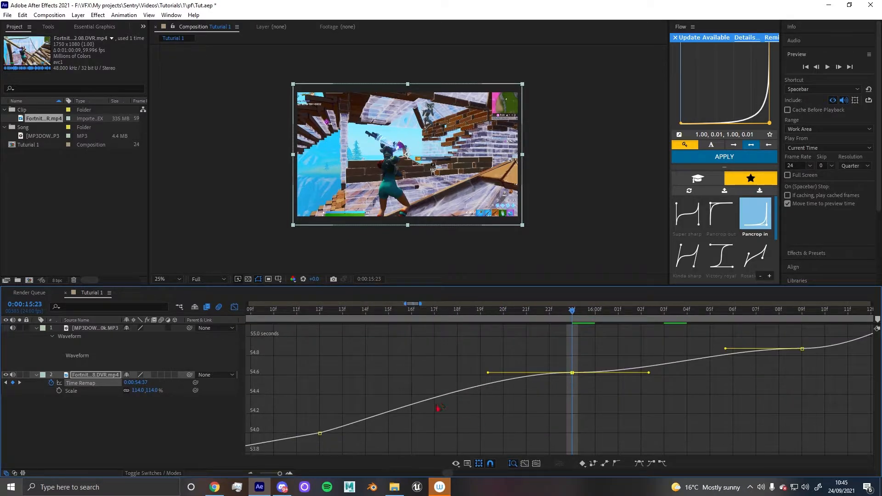
{"action": "left_click_drag", "start_coordinate": [659, 381], "coordinate": [588, 380]}
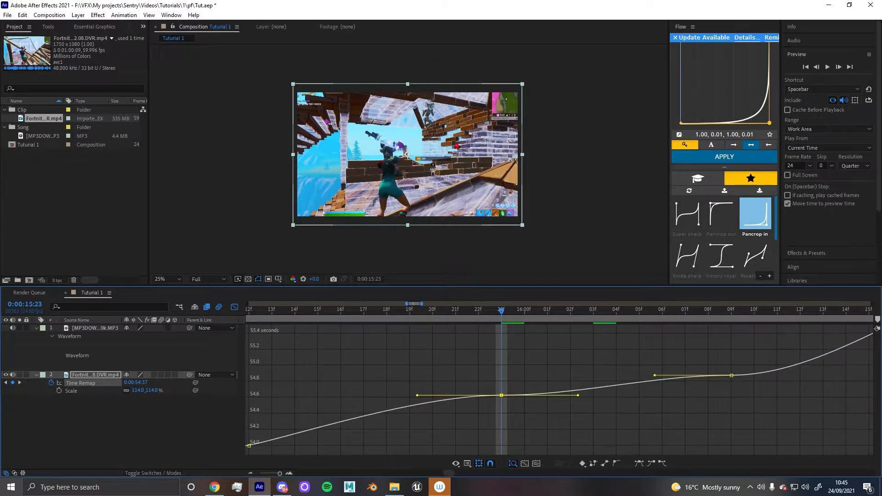
{"action": "left_click_drag", "start_coordinate": [655, 376], "coordinate": [772, 412]}
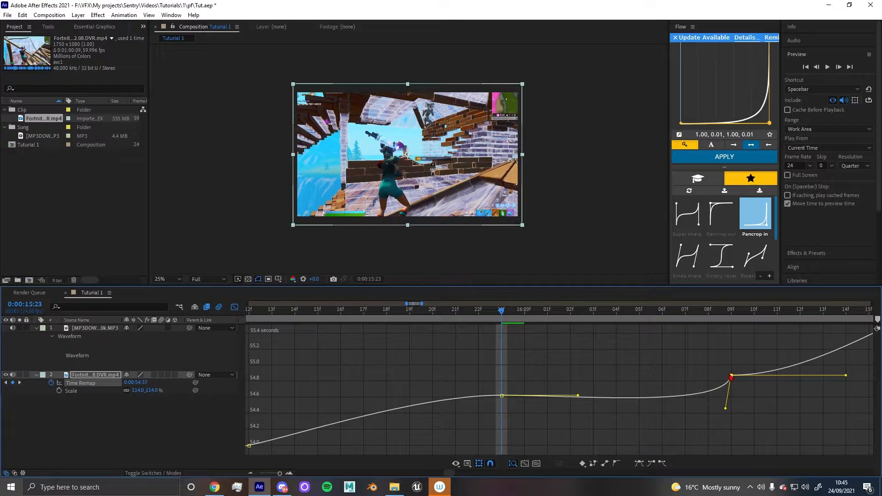
{"action": "left_click_drag", "start_coordinate": [731, 377], "coordinate": [620, 350]}
{"action": "scroll", "coordinate": [552, 348], "scroll_direction": "right", "scroll_amount": 3}
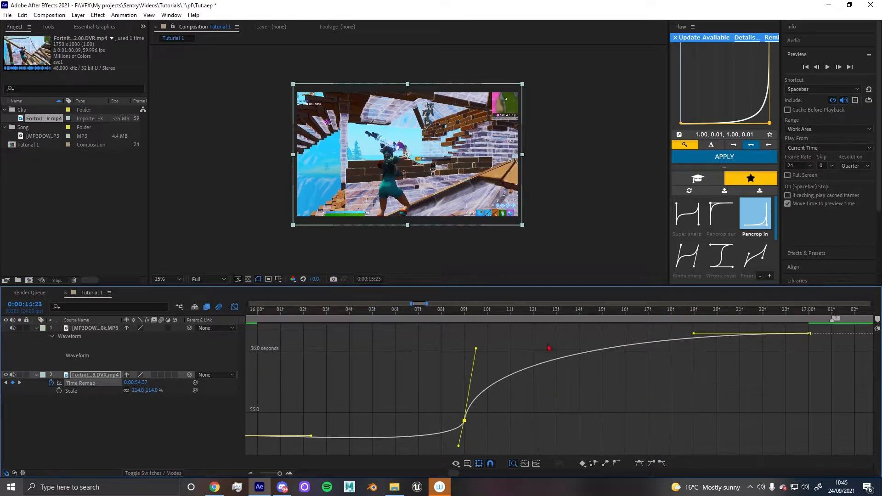
Adjust the lower handle of the 16:09 keyframe and preview the speed ramp
{"action": "left_click", "coordinate": [472, 304]}
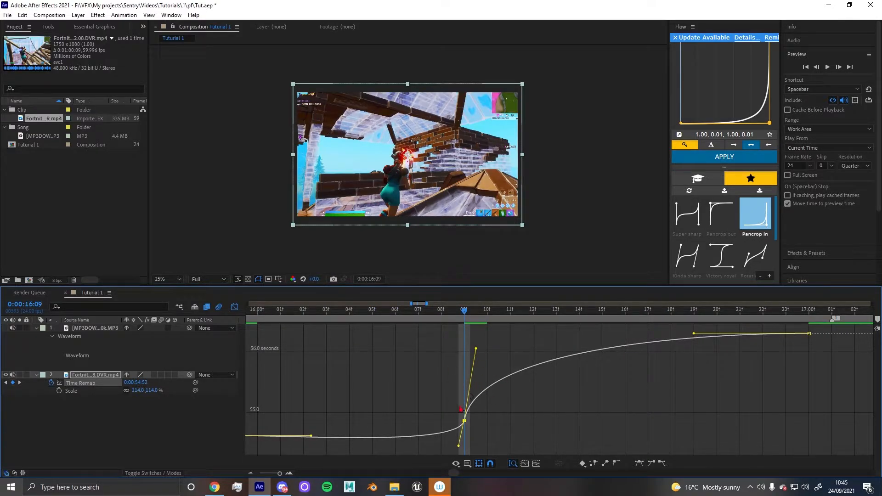
{"action": "scroll", "coordinate": [461, 408], "scroll_direction": "left", "scroll_amount": 3}
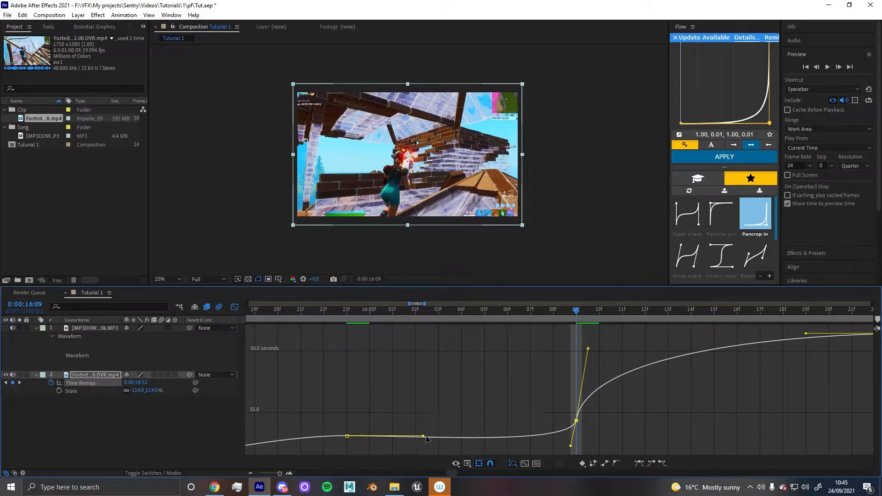
{"action": "scroll", "coordinate": [593, 425], "scroll_direction": "left", "scroll_amount": 1}
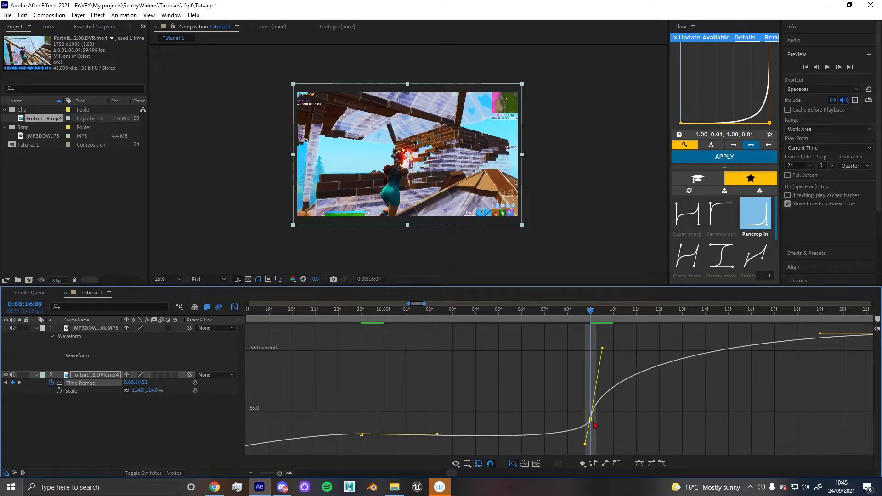
{"action": "left_click_drag", "start_coordinate": [585, 449], "coordinate": [596, 465]}
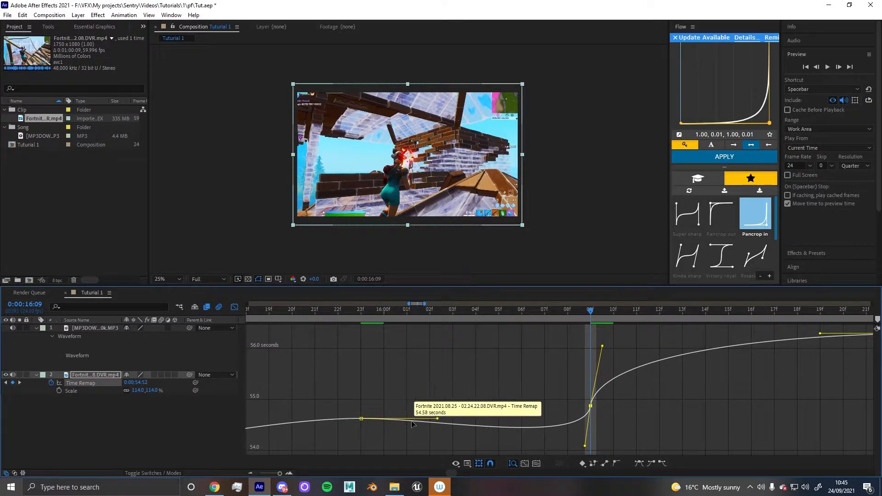
{"action": "left_click_drag", "start_coordinate": [473, 312], "coordinate": [316, 311]}
{"action": "key", "text": "space"}
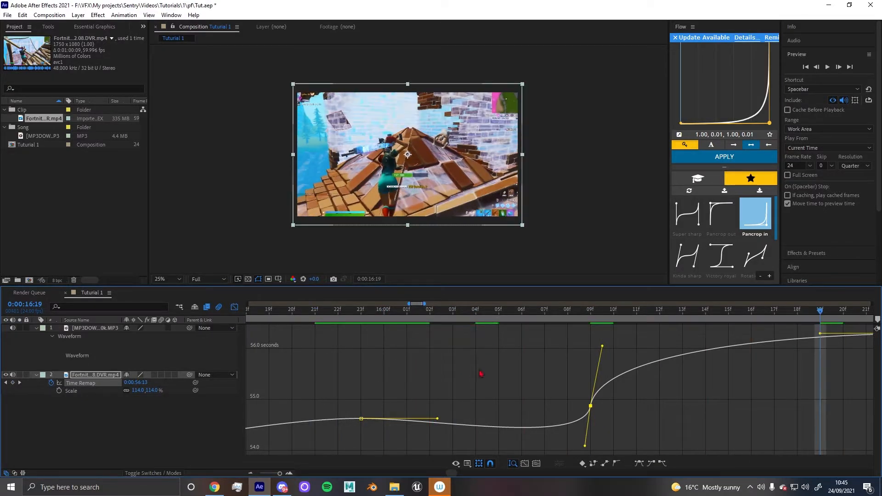
Refine the ramp keyframe's handles and pull the final keyframe's incoming handle far to the left
{"action": "left_click_drag", "start_coordinate": [587, 407], "coordinate": [636, 409]}
{"action": "mouse_move", "coordinate": [638, 449]}
{"action": "left_mouse_down"}
{"action": "mouse_move", "coordinate": [666, 428]}
{"action": "mouse_move", "coordinate": [637, 432]}
{"action": "left_mouse_up"}
{"action": "left_click_drag", "start_coordinate": [653, 348], "coordinate": [657, 343]}
{"action": "left_click_drag", "start_coordinate": [827, 351], "coordinate": [478, 359]}
{"action": "left_click", "coordinate": [459, 315]}
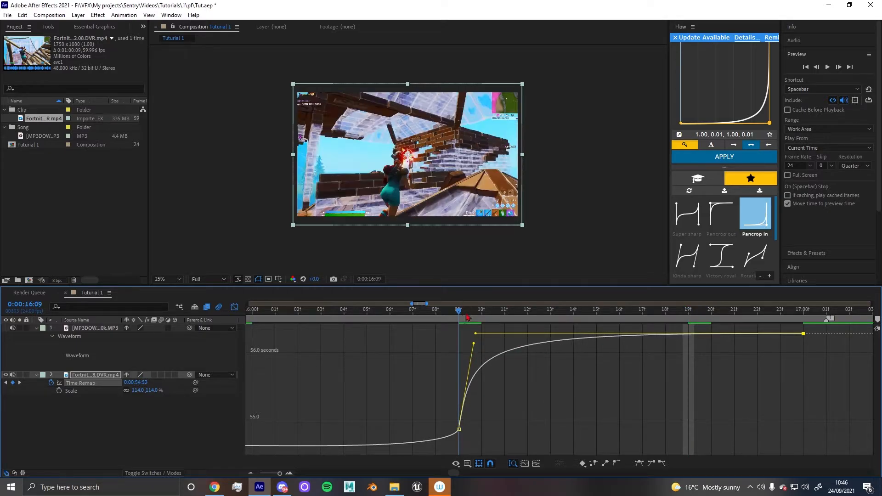
Lengthen the handles of the keyframe at about 15:23 to smooth the curve before the ramp
{"action": "left_click_drag", "start_coordinate": [464, 321], "coordinate": [800, 327]}
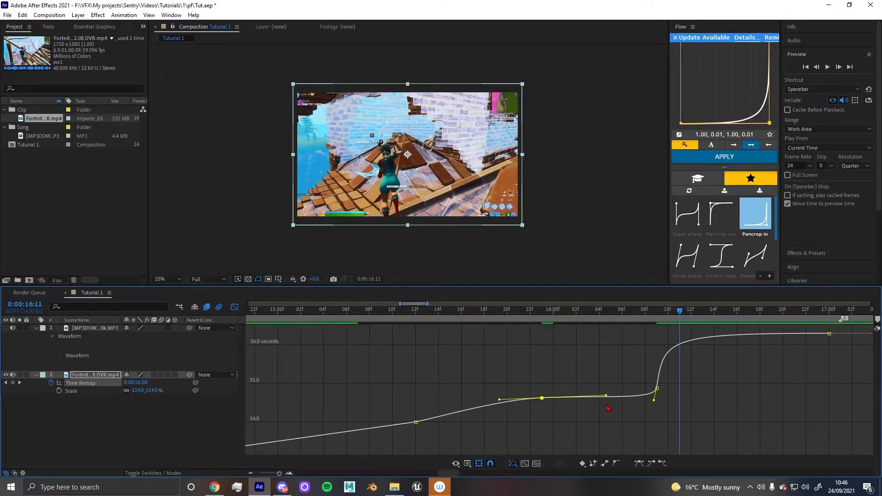
{"action": "left_click_drag", "start_coordinate": [580, 398], "coordinate": [499, 398]}
{"action": "left_click_drag", "start_coordinate": [610, 405], "coordinate": [662, 402]}
{"action": "scroll", "coordinate": [661, 401], "scroll_direction": "up", "scroll_amount": 3}
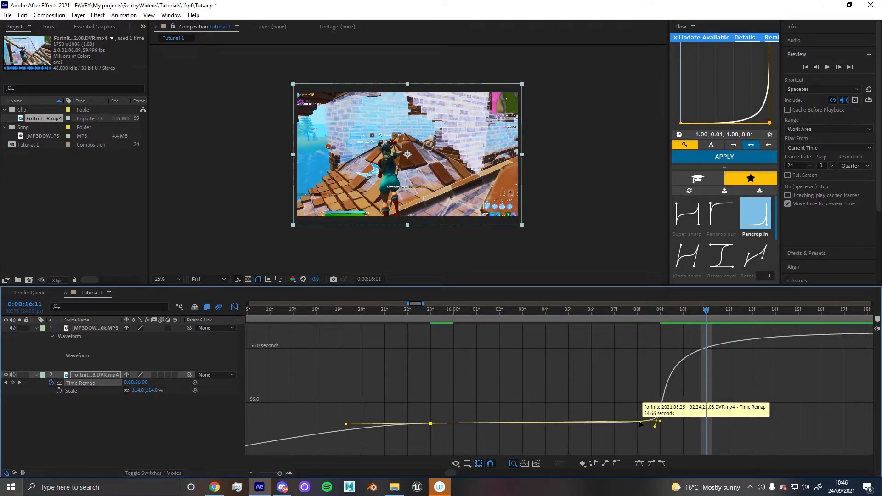
{"action": "left_click_drag", "start_coordinate": [435, 311], "coordinate": [659, 321]}
Close the Graph Editor and enable frame blending on the gameplay clip layer
{"action": "key", "text": "minus"}
{"action": "key", "text": "minus"}
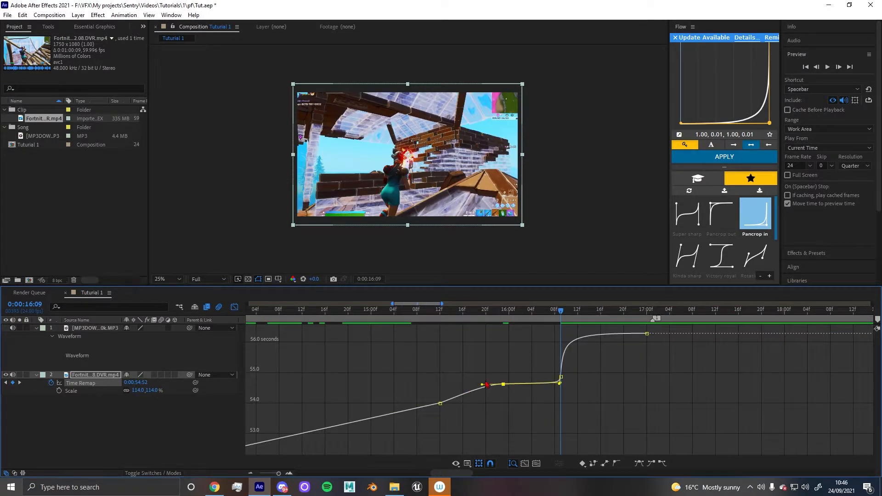
{"action": "left_click", "coordinate": [235, 308]}
{"action": "key", "text": "minus"}
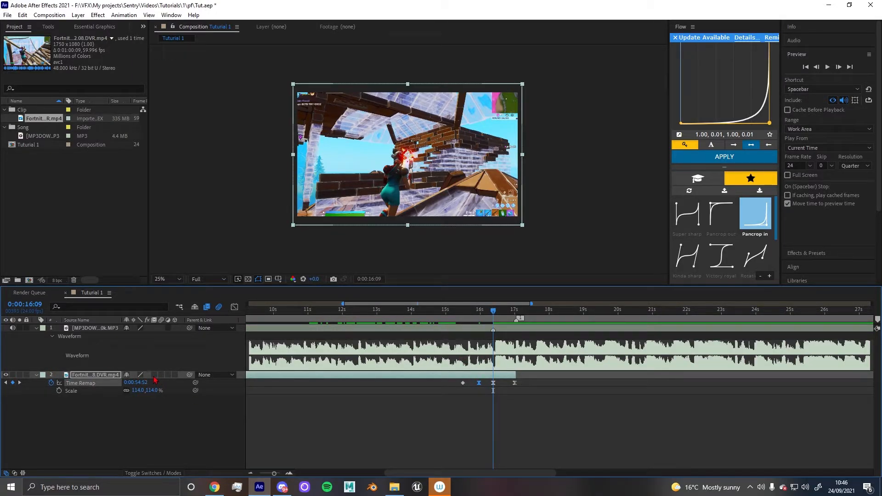
{"action": "left_click", "coordinate": [153, 375]}
Scrub around 16:00 to check the speed ramp against the song waveform
{"action": "key", "text": "equal"}
{"action": "key", "text": "equal"}
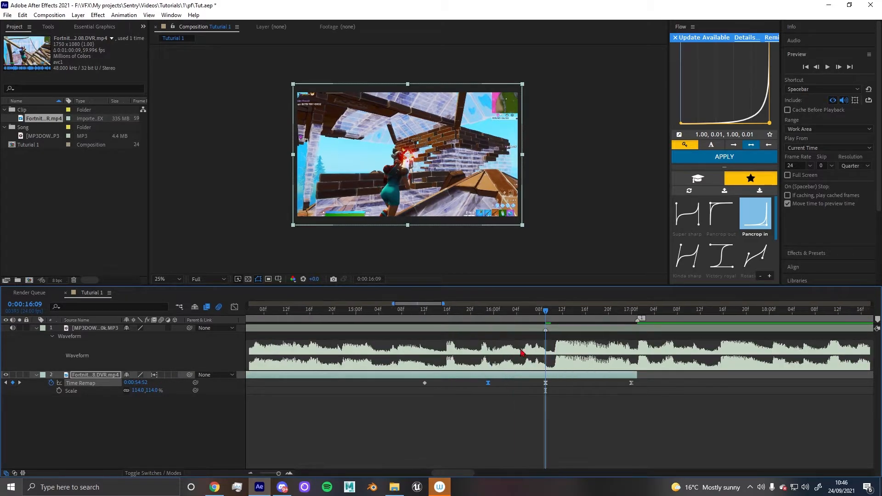
{"action": "mouse_move", "coordinate": [507, 317]}
{"action": "left_mouse_down"}
{"action": "mouse_move", "coordinate": [494, 316]}
{"action": "mouse_move", "coordinate": [523, 316]}
{"action": "left_mouse_up"}
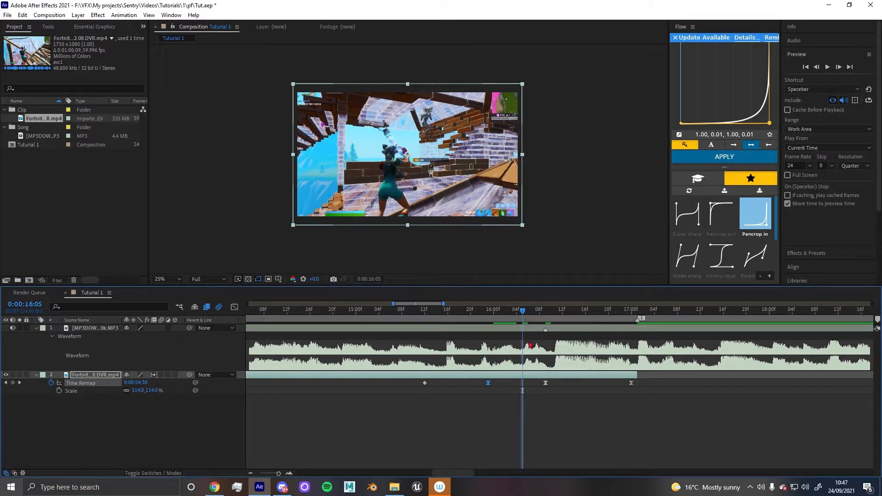
{"action": "left_click_drag", "start_coordinate": [526, 311], "coordinate": [494, 321]}
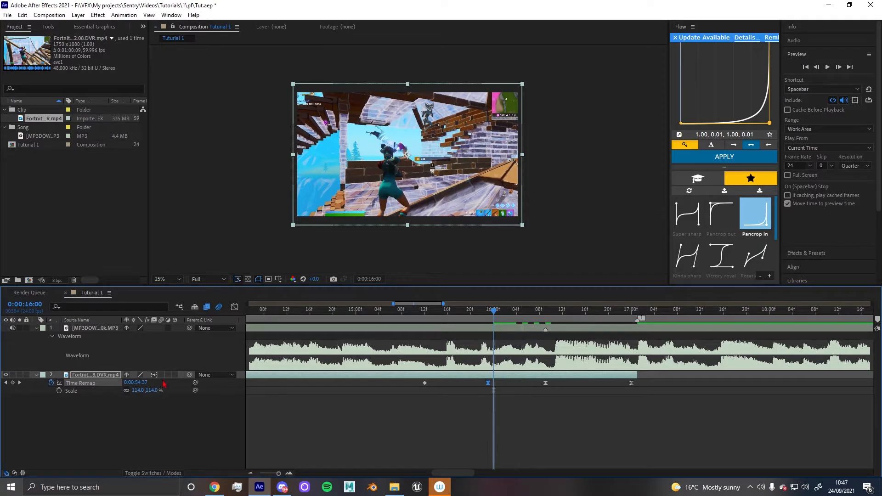
Set the work area to begin at about 9:05 and preview it
{"action": "scroll", "coordinate": [361, 373], "scroll_direction": "down", "scroll_amount": 2}
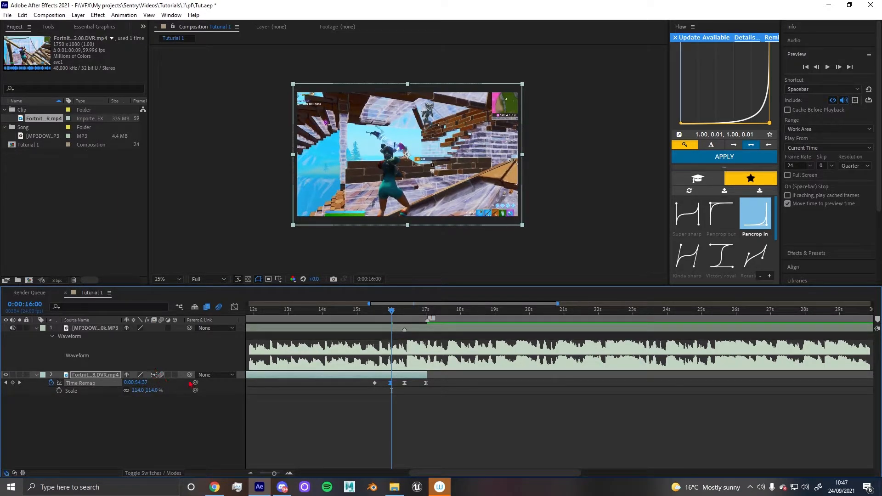
{"action": "scroll", "coordinate": [330, 351], "scroll_direction": "down", "scroll_amount": 2}
{"action": "left_click_drag", "start_coordinate": [351, 314], "coordinate": [343, 324]}
{"action": "key", "text": "b"}
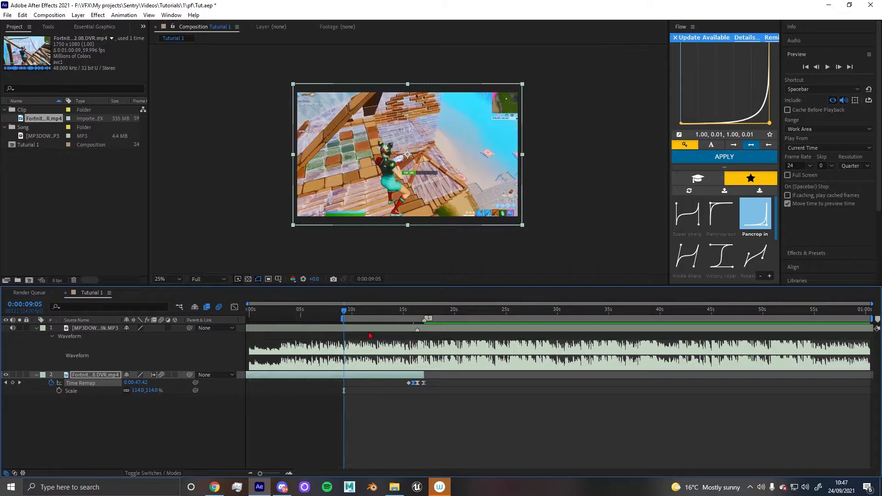
{"action": "left_click_drag", "start_coordinate": [427, 318], "coordinate": [343, 325]}
{"action": "scroll", "coordinate": [366, 359], "scroll_direction": "up", "scroll_amount": 2}
{"action": "key", "text": "space"}
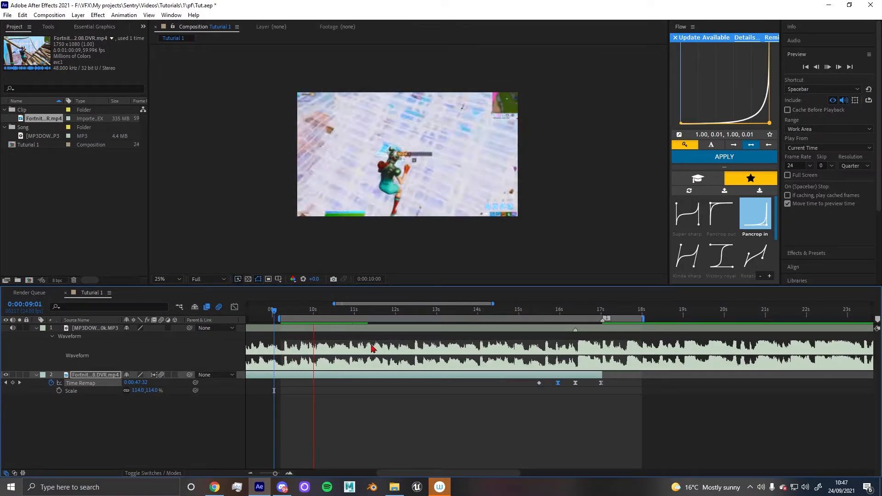
Fit the composition to the viewer and preview the ramp from about 15:12
{"action": "left_click", "coordinate": [168, 280]}
{"action": "left_click", "coordinate": [169, 210]}
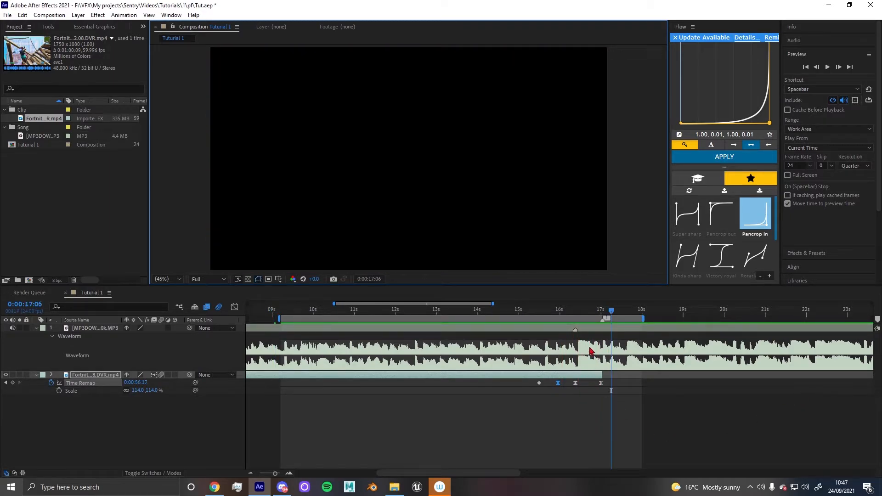
{"action": "left_click_drag", "start_coordinate": [590, 317], "coordinate": [540, 328]}
{"action": "key", "text": "space"}
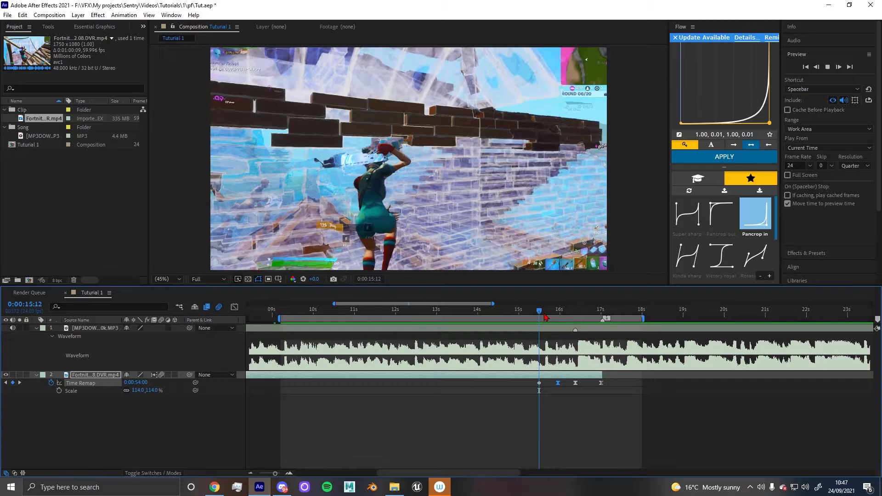
{"action": "key", "text": "space"}
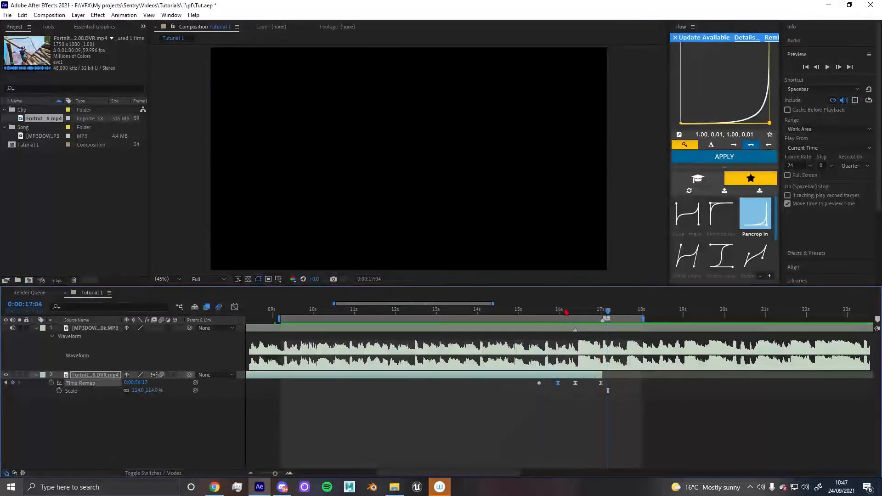
Set the preview resolution to Full and play the ramp section again
{"action": "left_click_drag", "start_coordinate": [536, 312], "coordinate": [531, 312]}
{"action": "left_click", "coordinate": [867, 166]}
{"action": "left_click", "coordinate": [850, 189]}
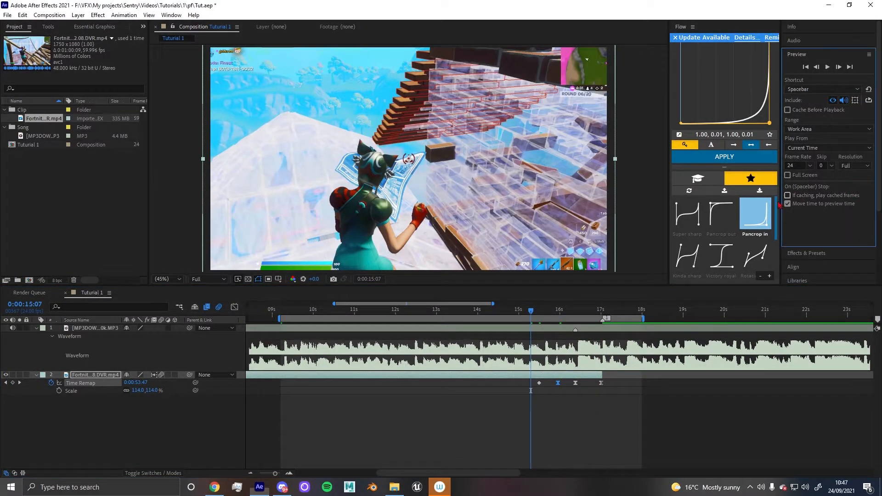
{"action": "left_click", "coordinate": [237, 292]}
{"action": "key", "text": "space"}
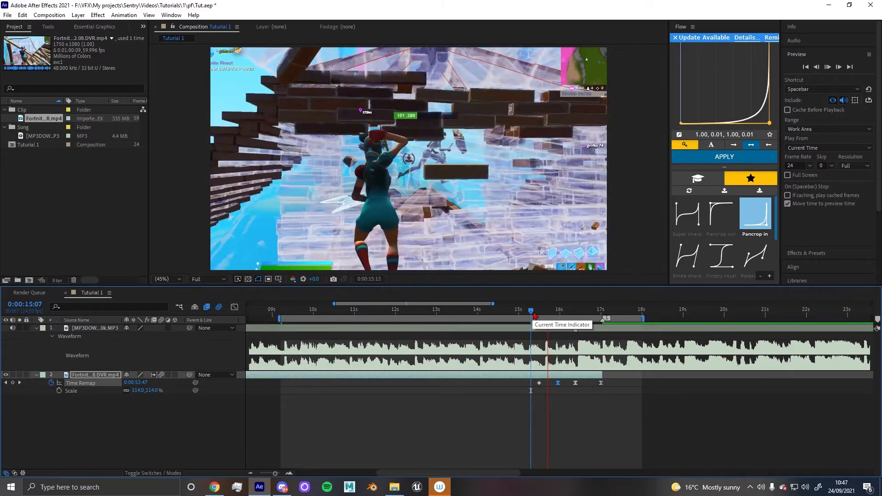
{"action": "key", "text": "space"}
{"action": "left_click_drag", "start_coordinate": [553, 310], "coordinate": [536, 323]}
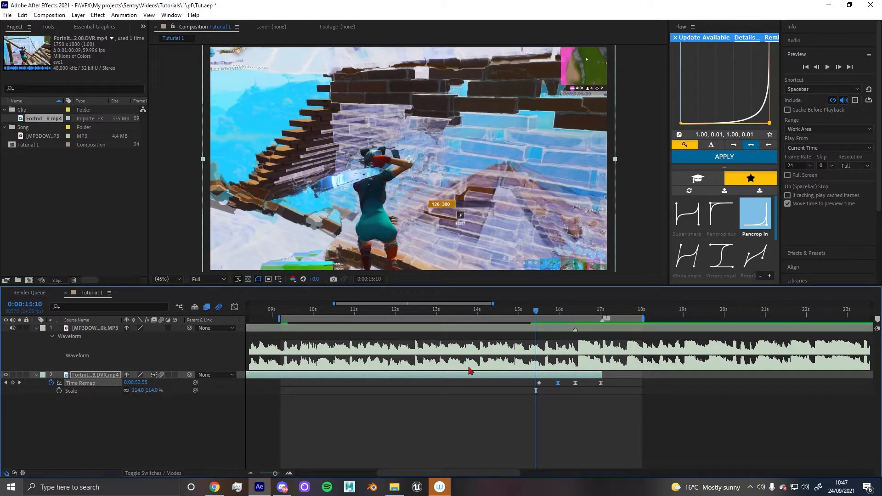
{"action": "scroll", "coordinate": [468, 371], "scroll_direction": "down", "scroll_amount": 3}
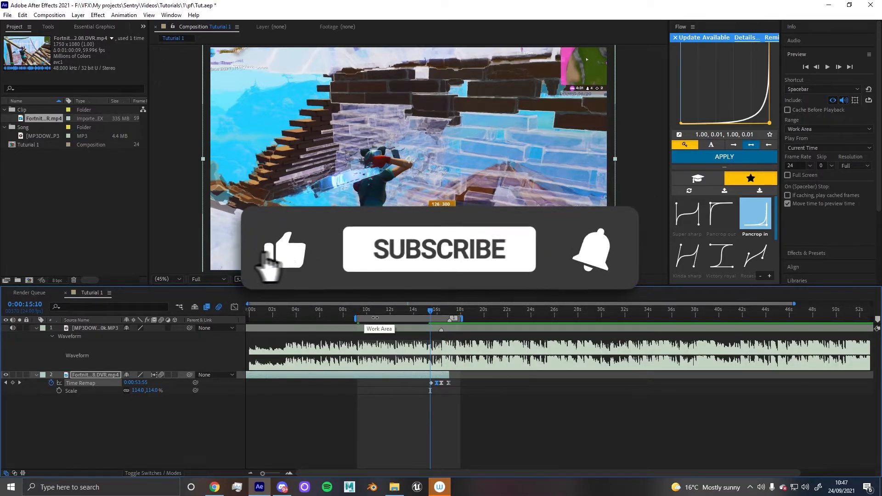
{"action": "scroll", "coordinate": [452, 361], "scroll_direction": "up", "scroll_amount": 2}
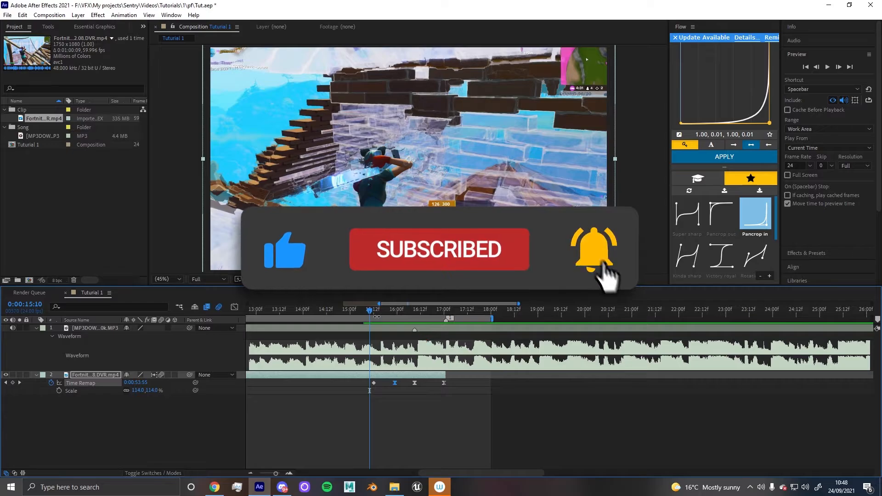
Scrub and preview the speed ramp between about 15:12 and 16:20 against the song waveform
{"action": "mouse_move", "coordinate": [371, 313]}
{"action": "left_mouse_down"}
{"action": "mouse_move", "coordinate": [444, 327]}
{"action": "mouse_move", "coordinate": [389, 336]}
{"action": "mouse_move", "coordinate": [376, 321]}
{"action": "left_mouse_up"}
{"action": "scroll", "coordinate": [361, 366], "scroll_direction": "down", "scroll_amount": 2}
{"action": "scroll", "coordinate": [354, 368], "scroll_direction": "left", "scroll_amount": 2}
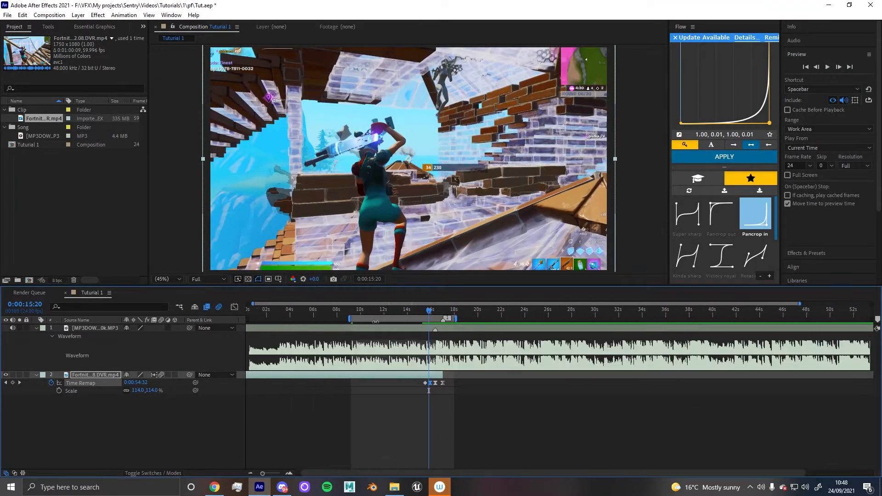
{"action": "left_click", "coordinate": [351, 313]}
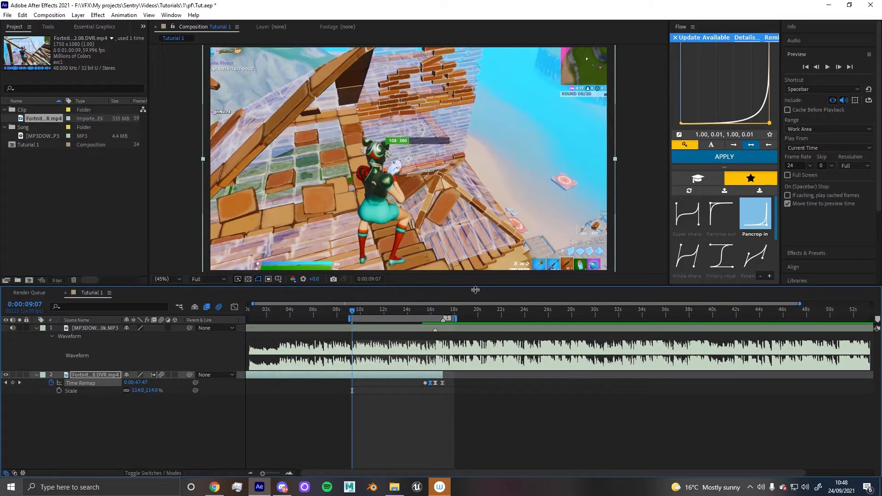
{"action": "left_click_drag", "start_coordinate": [374, 317], "coordinate": [422, 351]}
{"action": "scroll", "coordinate": [422, 351], "scroll_direction": "up", "scroll_amount": 2}
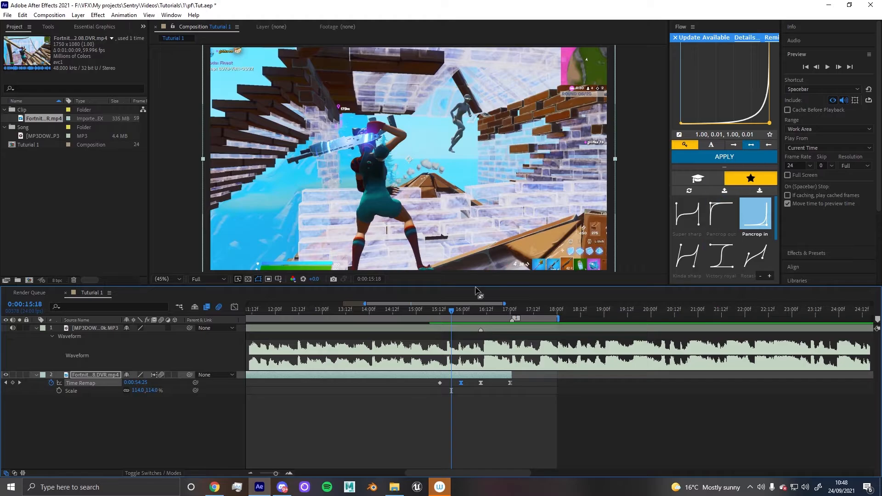
{"action": "left_click_drag", "start_coordinate": [451, 317], "coordinate": [503, 325]}
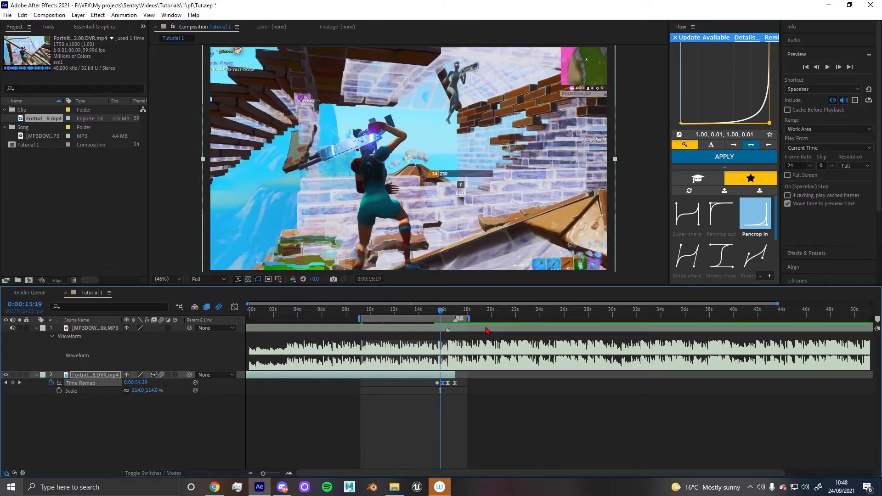
{"action": "scroll", "coordinate": [446, 322], "scroll_direction": "up", "scroll_amount": 2}
{"action": "left_click_drag", "start_coordinate": [425, 315], "coordinate": [411, 315]}
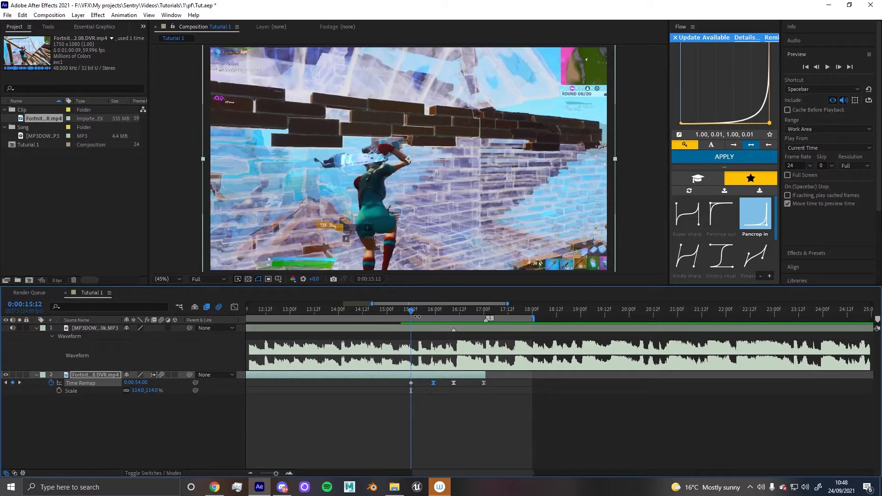
{"action": "key", "text": "space"}
{"action": "key", "text": "space"}
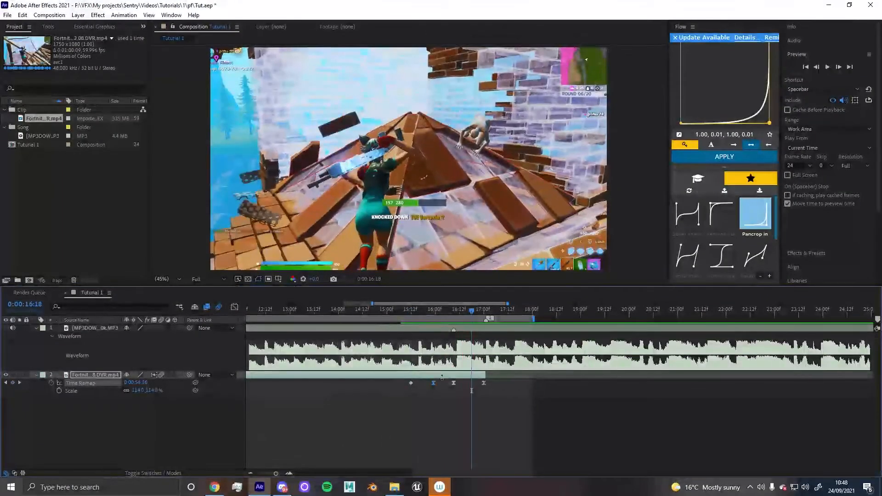
In the Graph Editor, lengthen the incoming bezier handle of the time-remap keyframe near 16:00 horizontally to smooth the ramp
{"action": "left_click", "coordinate": [235, 307]}
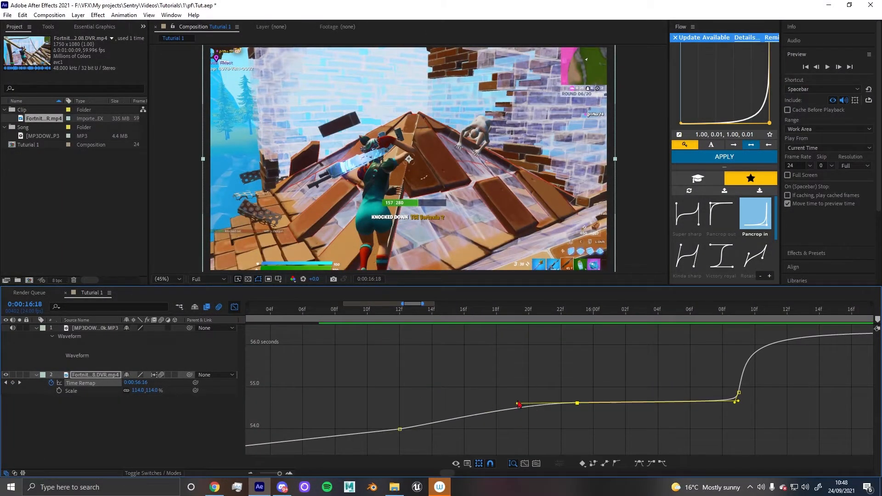
{"action": "left_click", "coordinate": [578, 314]}
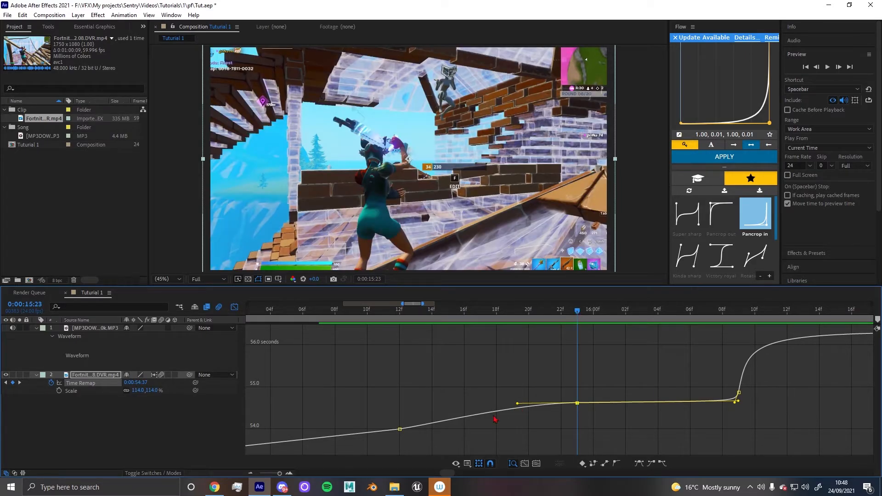
{"action": "left_click_drag", "start_coordinate": [518, 404], "coordinate": [465, 412]}
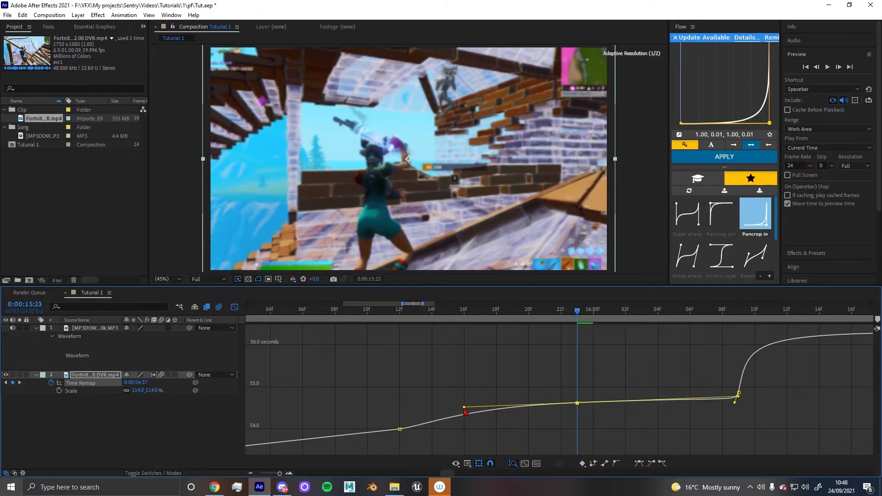
{"action": "key", "text": "ctrl+z"}
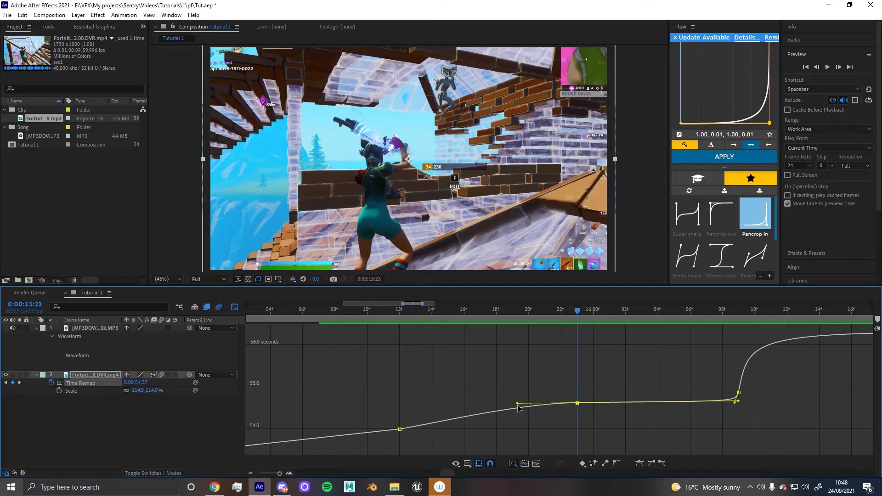
{"action": "left_click_drag", "start_coordinate": [518, 404], "coordinate": [420, 404]}
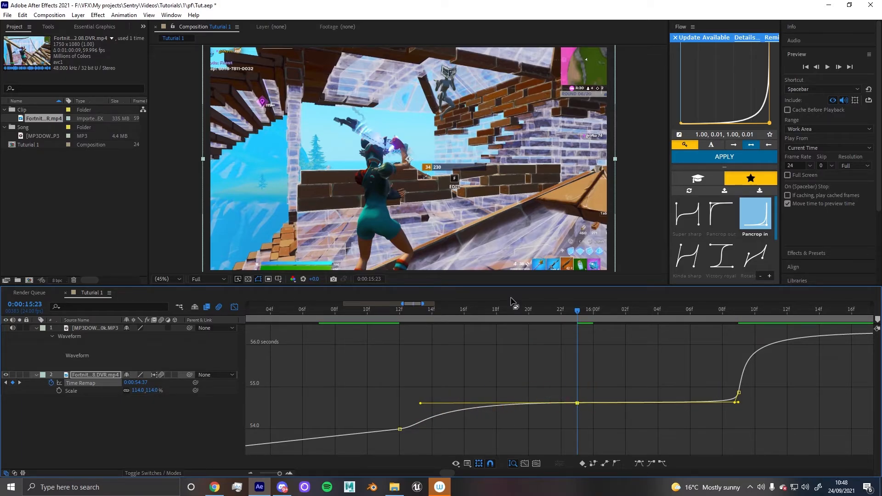
Pan the graph and preview the smoothed speed ramp around 15:00 to 17:00
{"action": "left_click_drag", "start_coordinate": [497, 317], "coordinate": [367, 317]}
{"action": "left_click_drag", "start_coordinate": [318, 354], "coordinate": [173, 367]}
{"action": "key", "text": "space"}
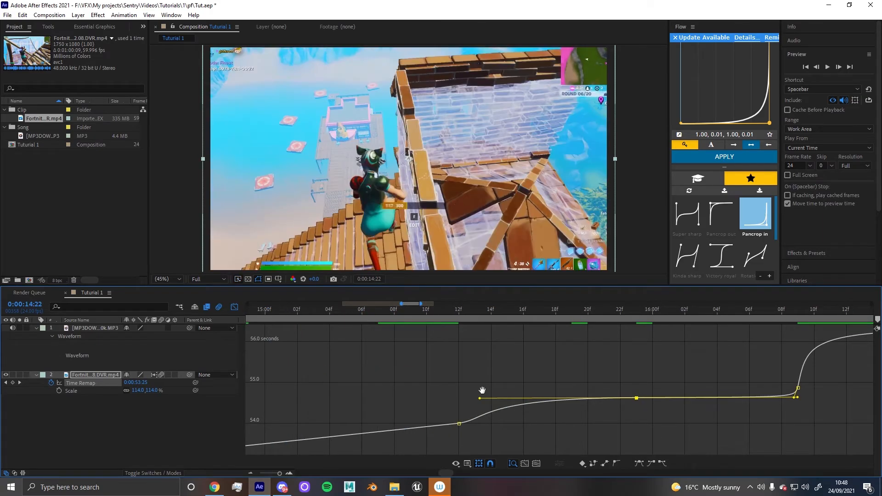
{"action": "scroll", "coordinate": [481, 390], "scroll_direction": "down", "scroll_amount": 4}
{"action": "left_click_drag", "start_coordinate": [406, 318], "coordinate": [424, 318]}
{"action": "key", "text": "space"}
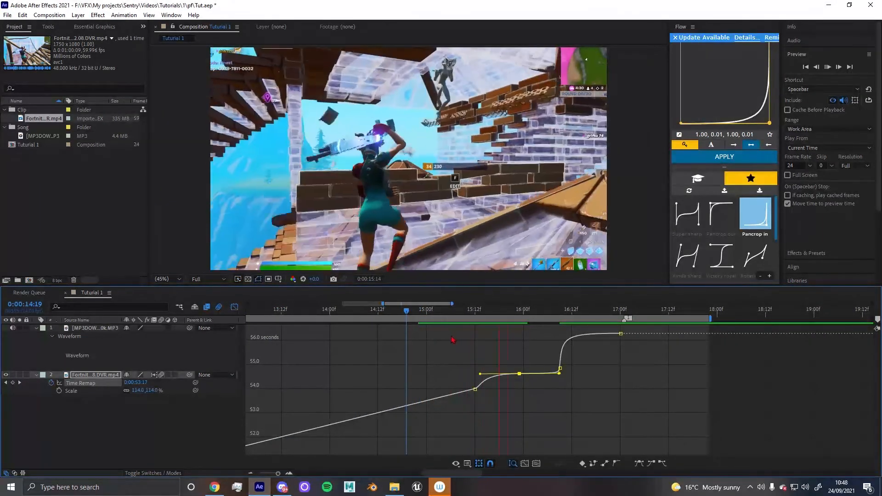
{"action": "key", "text": "space"}
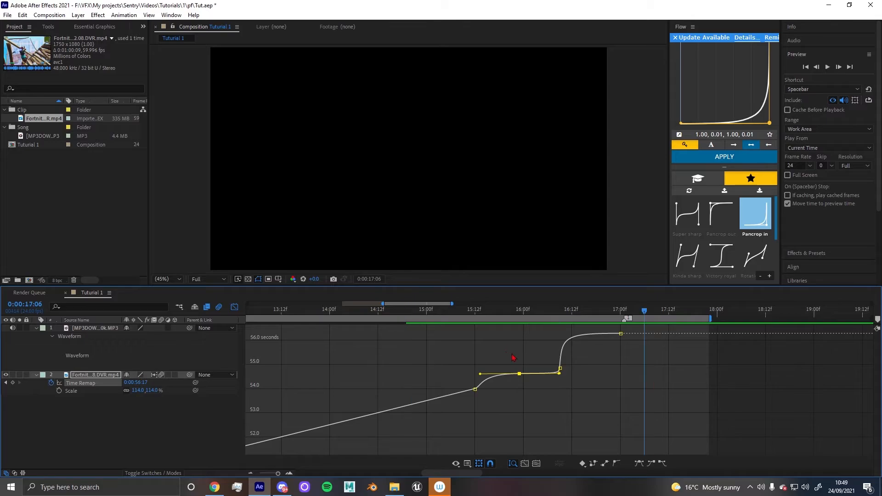
Return to the layer timeline and trim the gameplay clip's in point to about 9:02
{"action": "left_click", "coordinate": [234, 306]}
{"action": "scroll", "coordinate": [463, 377], "scroll_direction": "down", "scroll_amount": 5}
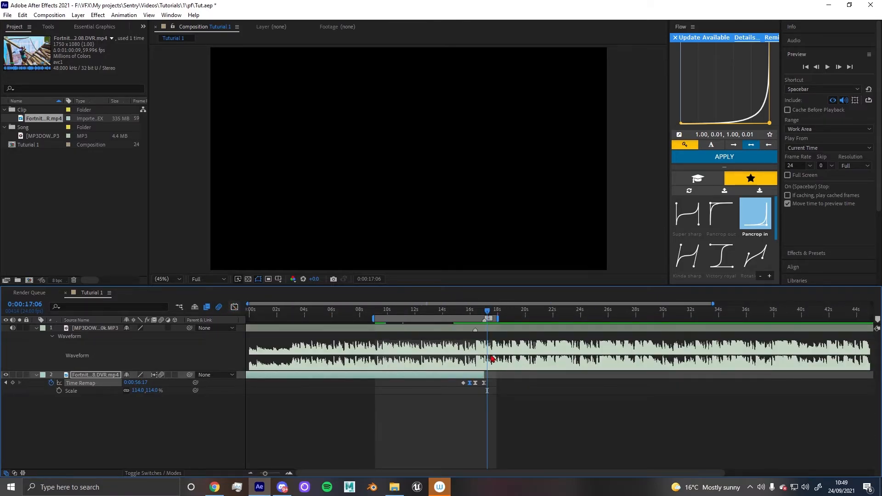
{"action": "scroll", "coordinate": [461, 376], "scroll_direction": "up", "scroll_amount": 2}
{"action": "left_click", "coordinate": [290, 315]}
{"action": "left_click_drag", "start_coordinate": [290, 314], "coordinate": [291, 315]}
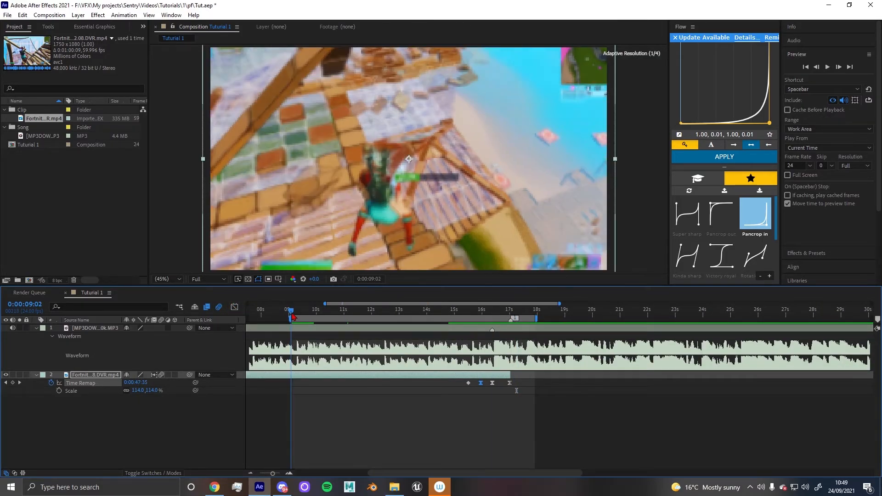
{"action": "key", "text": "alt+["}
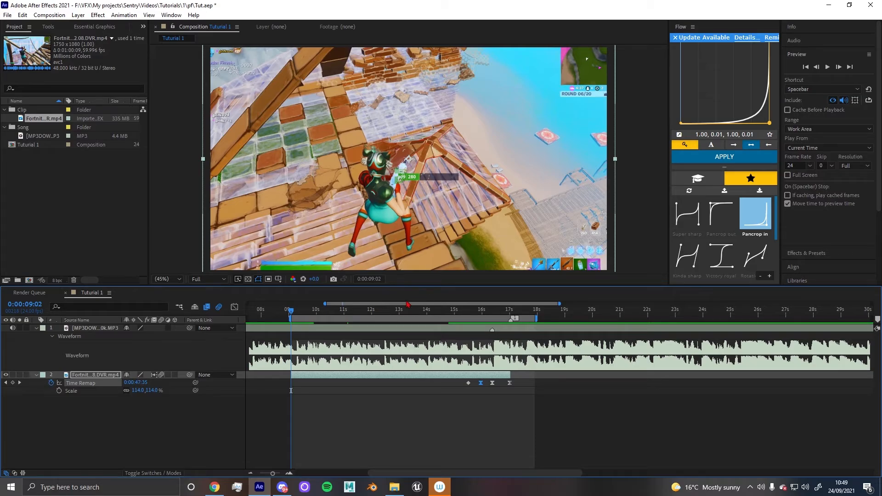